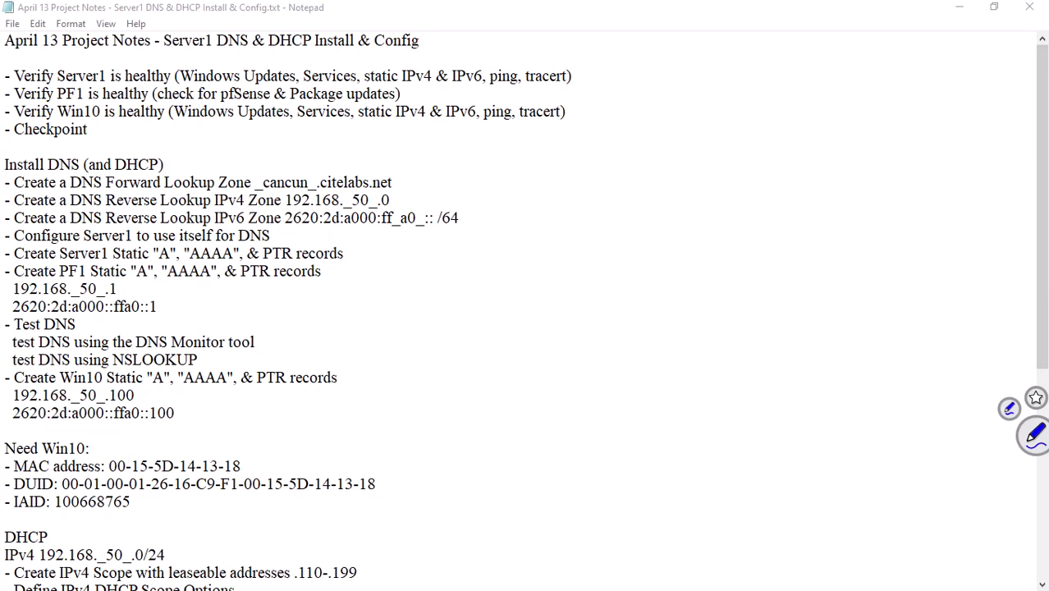
Step: Bracket the health-check items in the project notes, clear the ink, and look through the rest of the notes
{"action": "mouse_move", "coordinate": [568, 57]}
{"action": "left_mouse_down"}
{"action": "mouse_move", "coordinate": [586, 92]}
{"action": "mouse_move", "coordinate": [557, 133]}
{"action": "left_mouse_up"}
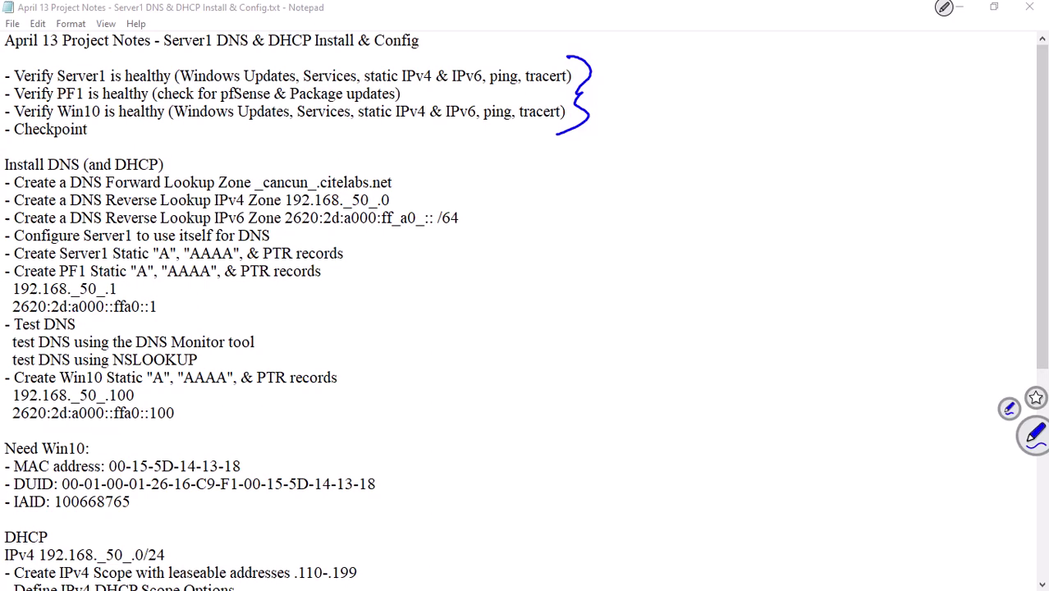
{"action": "left_click", "coordinate": [944, 8]}
{"action": "left_click", "coordinate": [883, 35]}
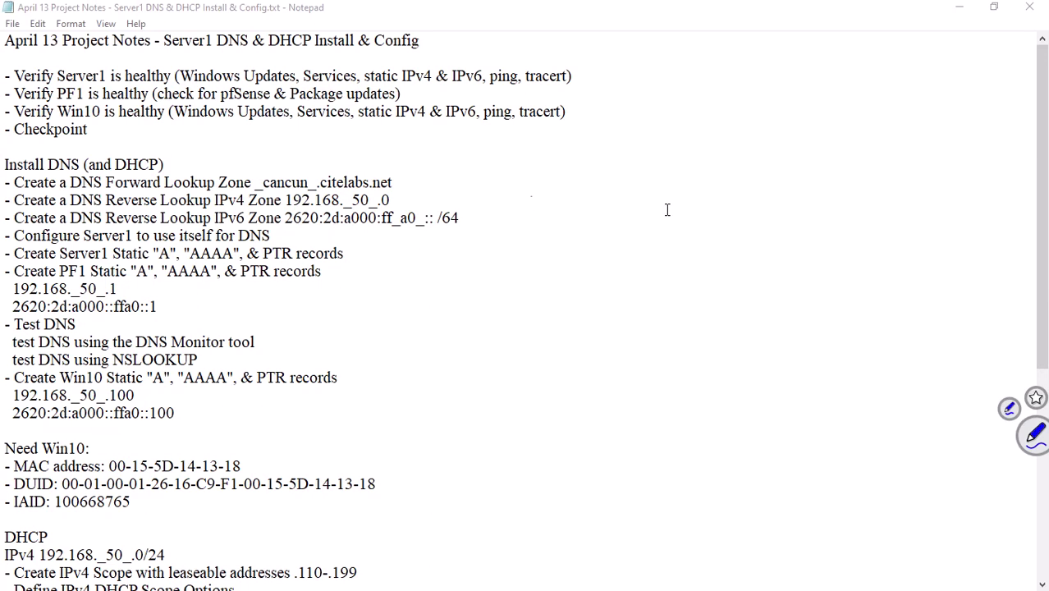
{"action": "left_click_drag", "start_coordinate": [1046, 284], "coordinate": [1046, 542]}
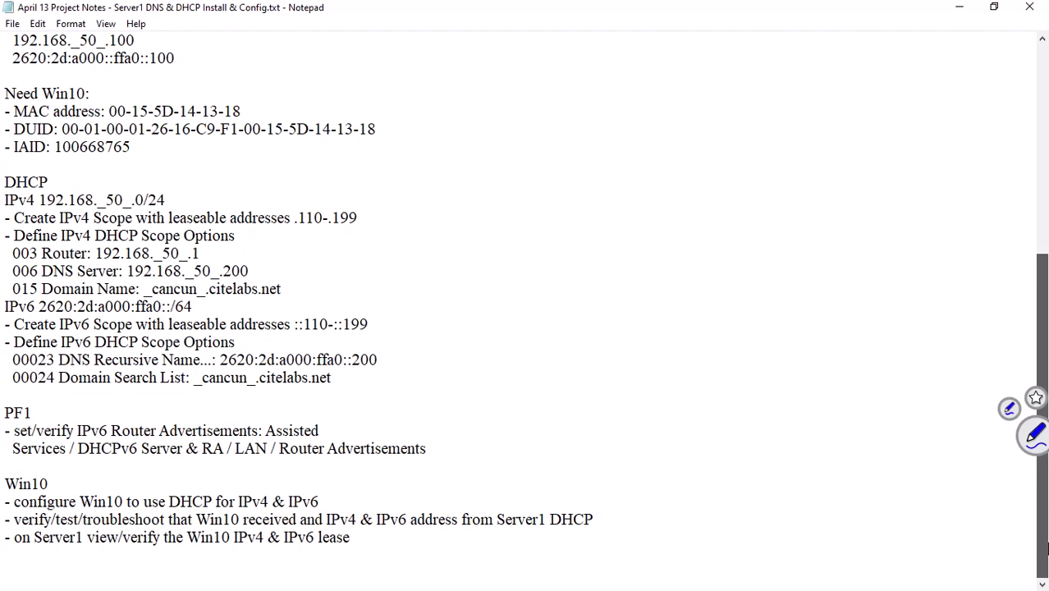
{"action": "left_click_drag", "start_coordinate": [1046, 548], "coordinate": [1046, 254]}
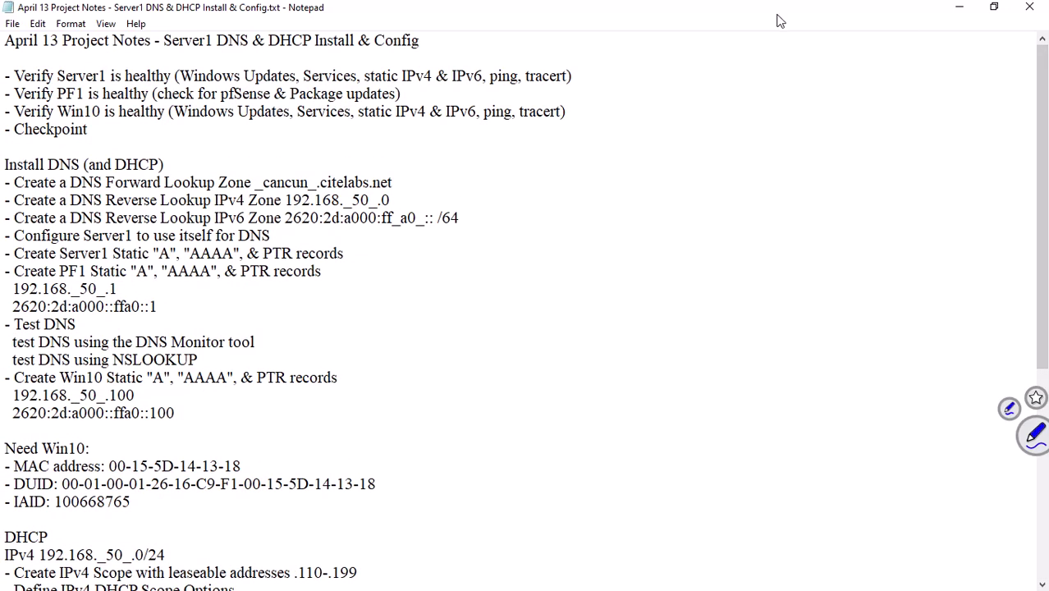
Step: Clear the notes and file browser windows off the screen and switch to the Server-2019 virtual machine
{"action": "left_click_drag", "start_coordinate": [772, 18], "coordinate": [0, 6]}
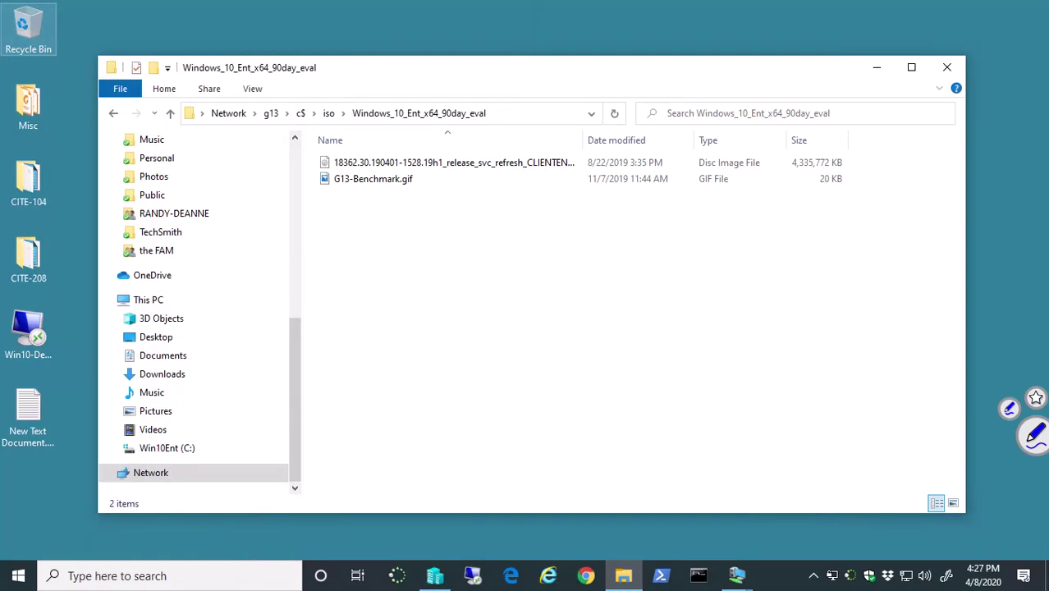
{"action": "left_click", "coordinate": [947, 67]}
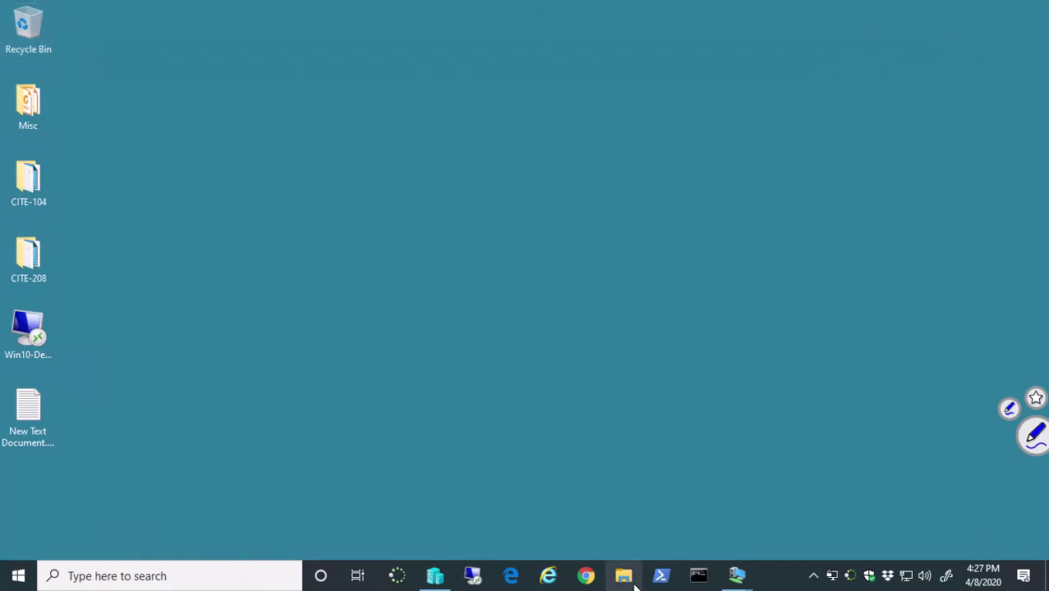
{"action": "mouse_move", "coordinate": [739, 581]}
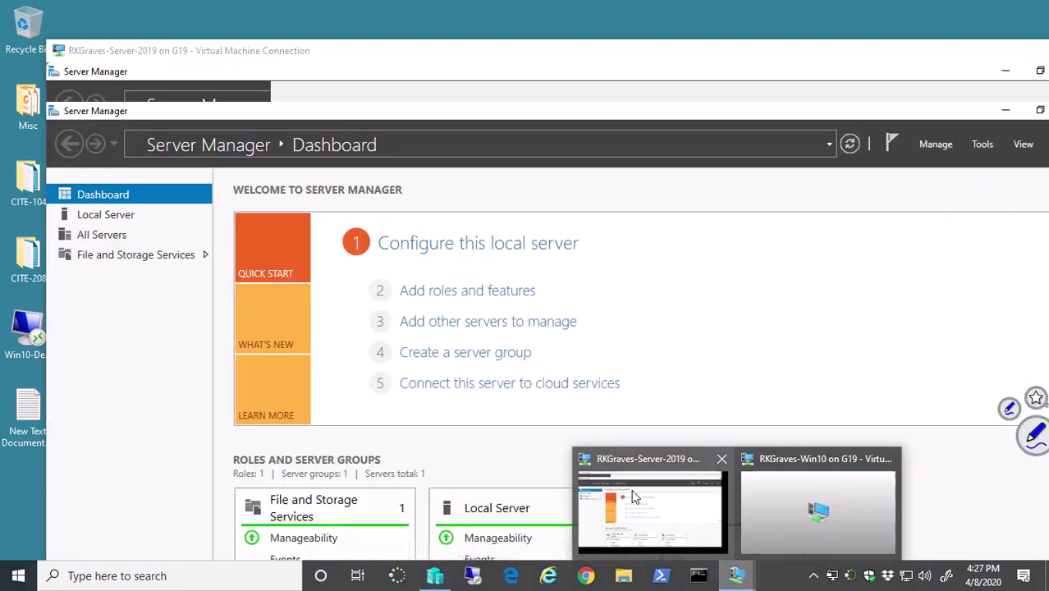
{"action": "left_click", "coordinate": [632, 493]}
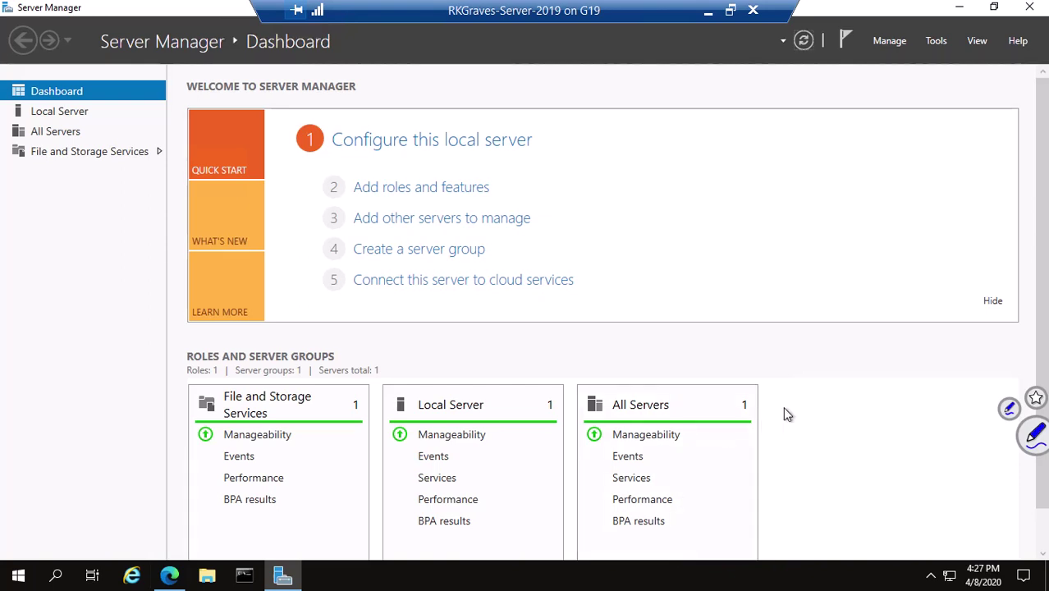
Step: Start the Add Roles and Features Wizard with the default installation type and Server1.cancun.citelabs.net as the destination server
{"action": "mouse_move", "coordinate": [492, 1]}
{"action": "left_click", "coordinate": [879, 43]}
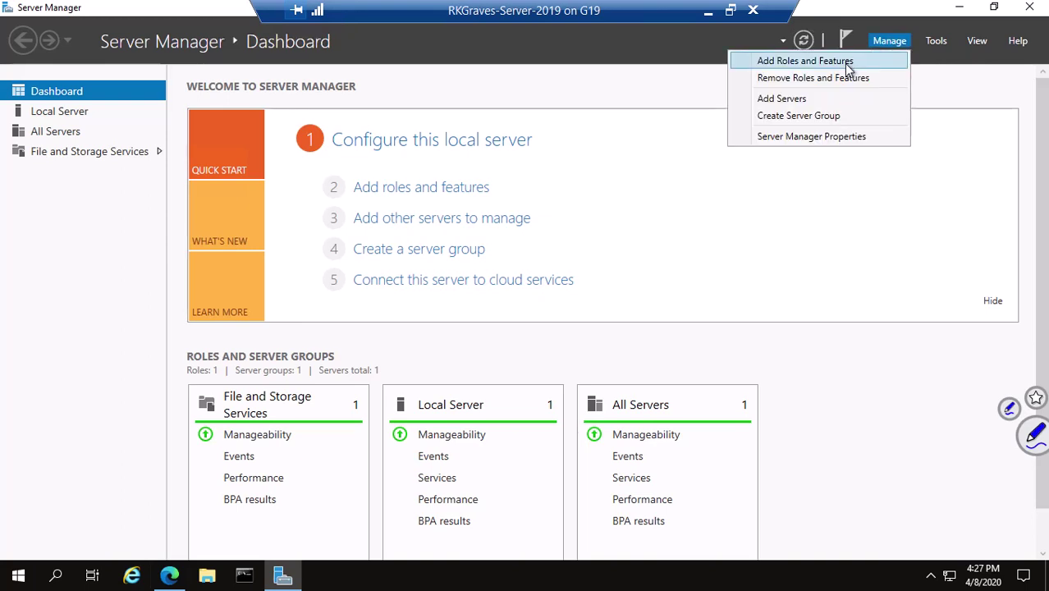
{"action": "left_click", "coordinate": [821, 61]}
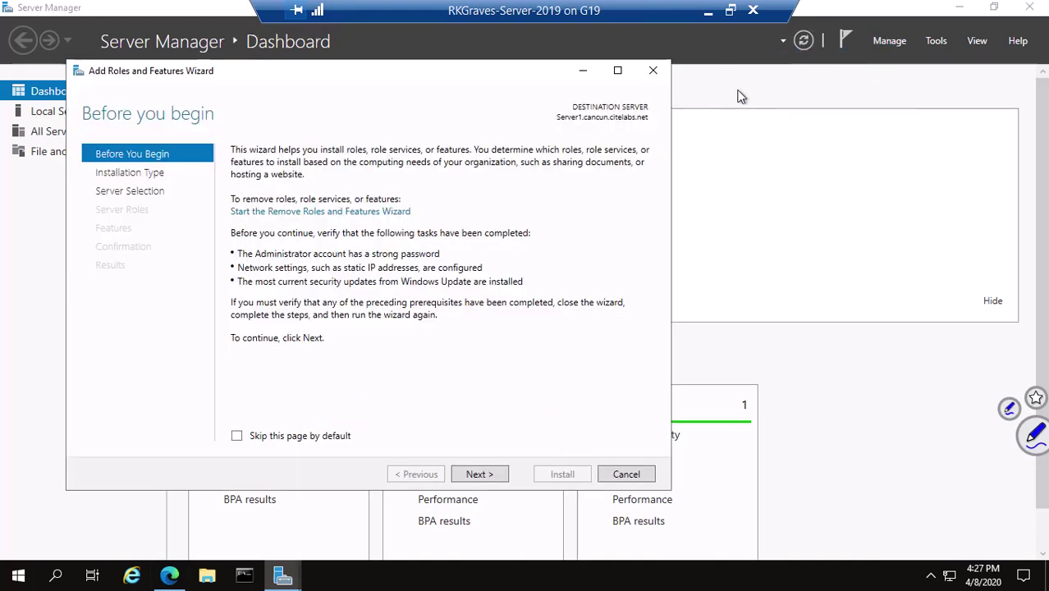
{"action": "left_click", "coordinate": [483, 473]}
{"action": "left_click", "coordinate": [482, 473]}
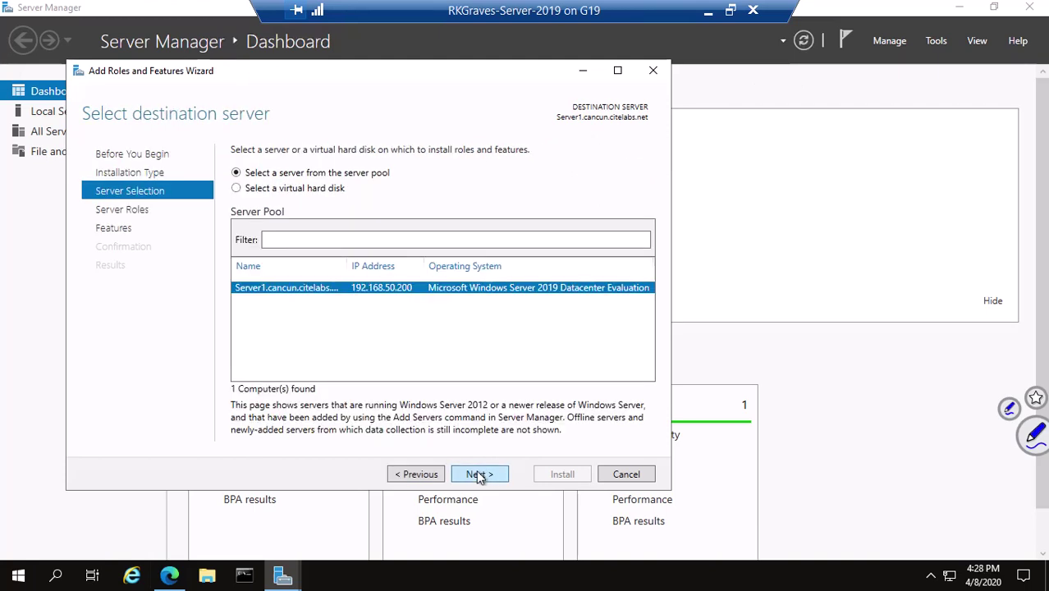
{"action": "left_click", "coordinate": [481, 475]}
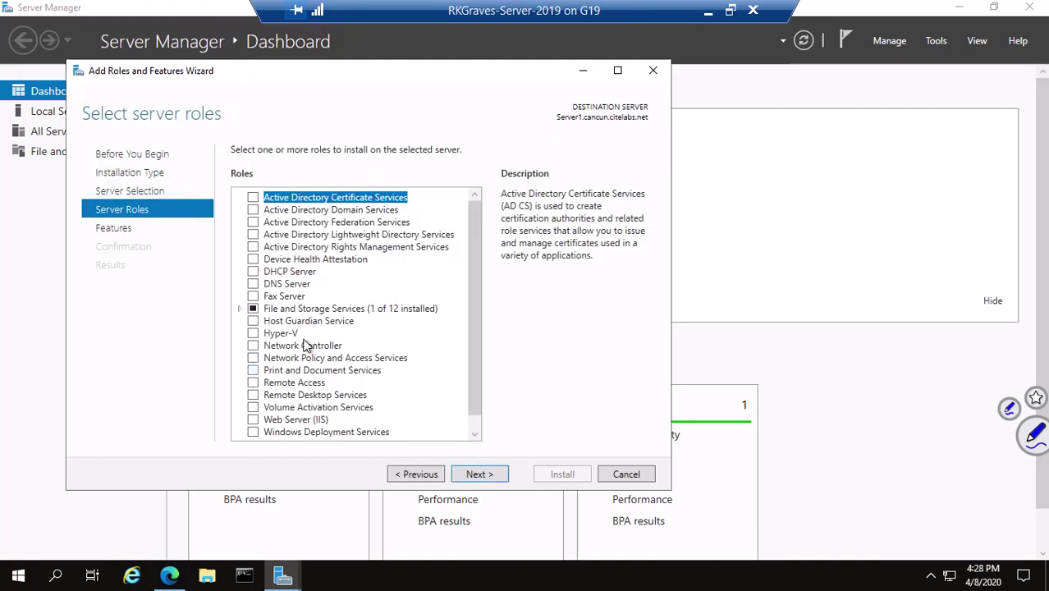
Step: Select the DHCP Server and DNS Server roles, including their required management tools
{"action": "left_click", "coordinate": [253, 271]}
{"action": "left_click", "coordinate": [405, 404]}
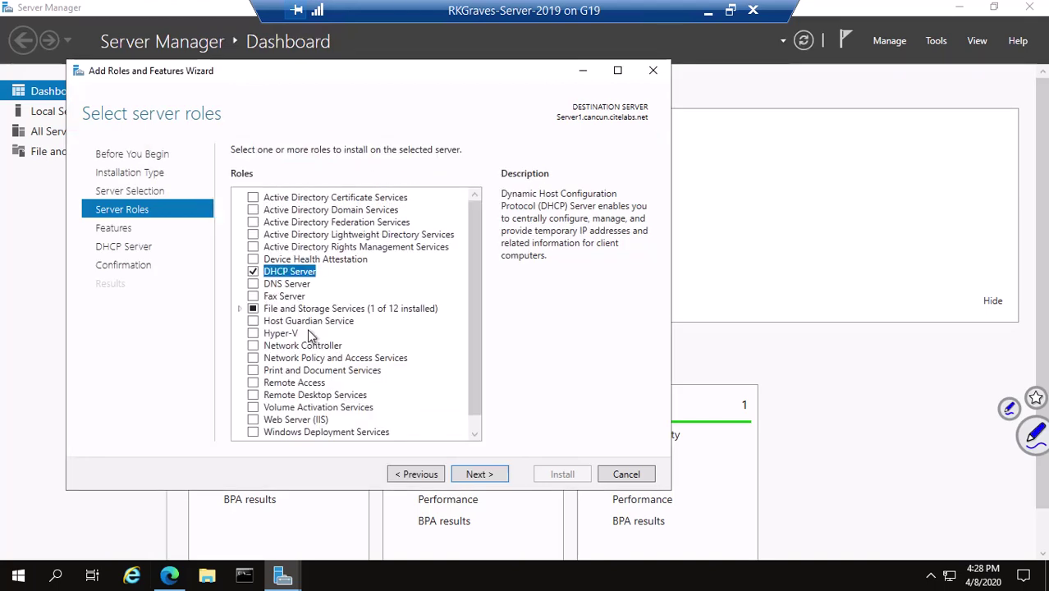
{"action": "left_click", "coordinate": [253, 284]}
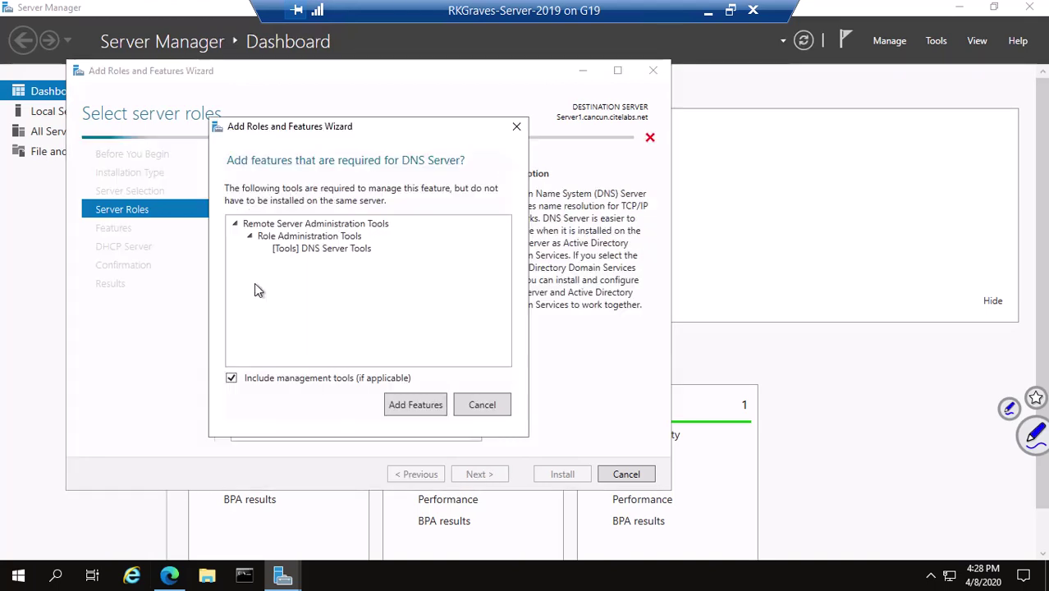
{"action": "left_click", "coordinate": [406, 404]}
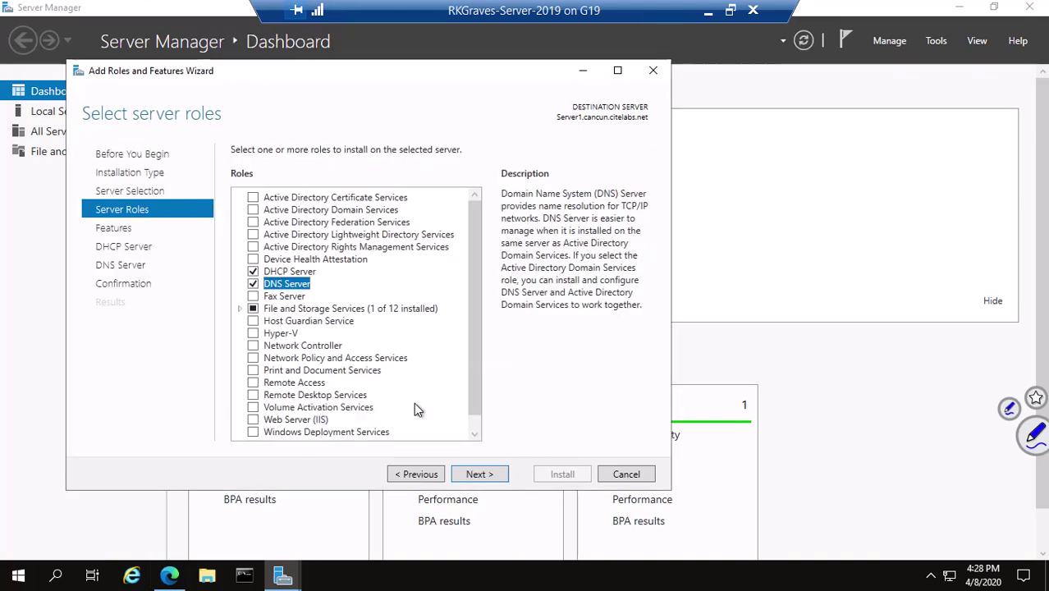
Step: Accept the default features and install the selected DHCP Server and DNS Server roles
{"action": "left_click", "coordinate": [481, 474]}
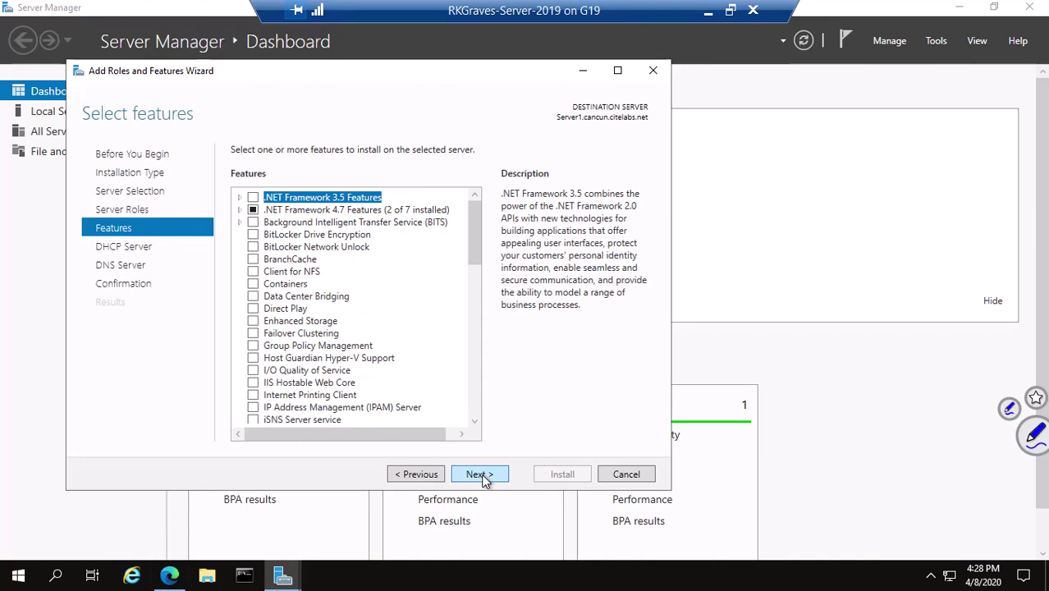
{"action": "left_click", "coordinate": [480, 475]}
{"action": "left_click", "coordinate": [481, 475]}
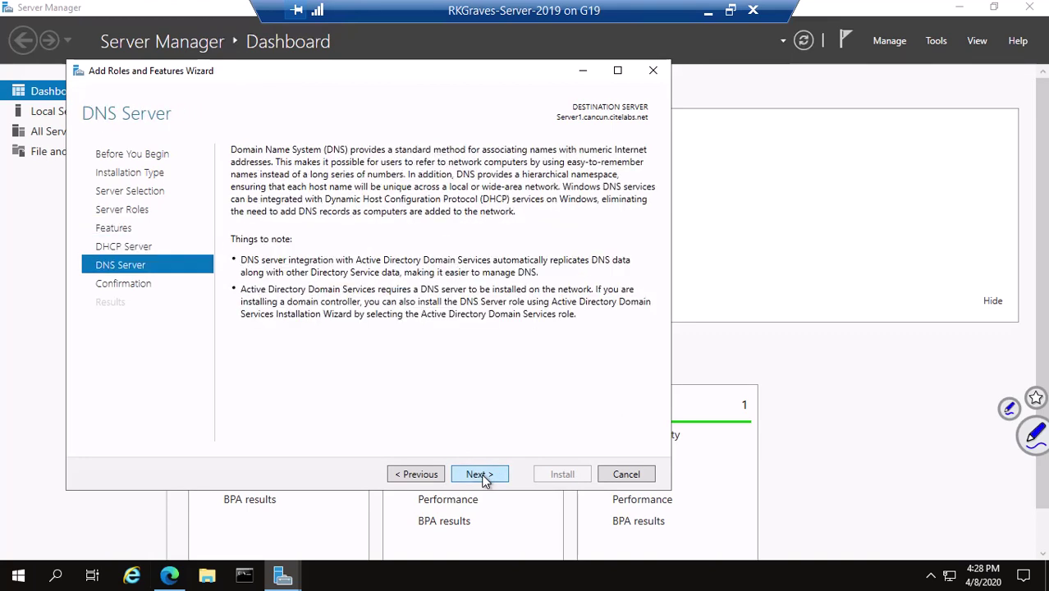
{"action": "left_click", "coordinate": [484, 479]}
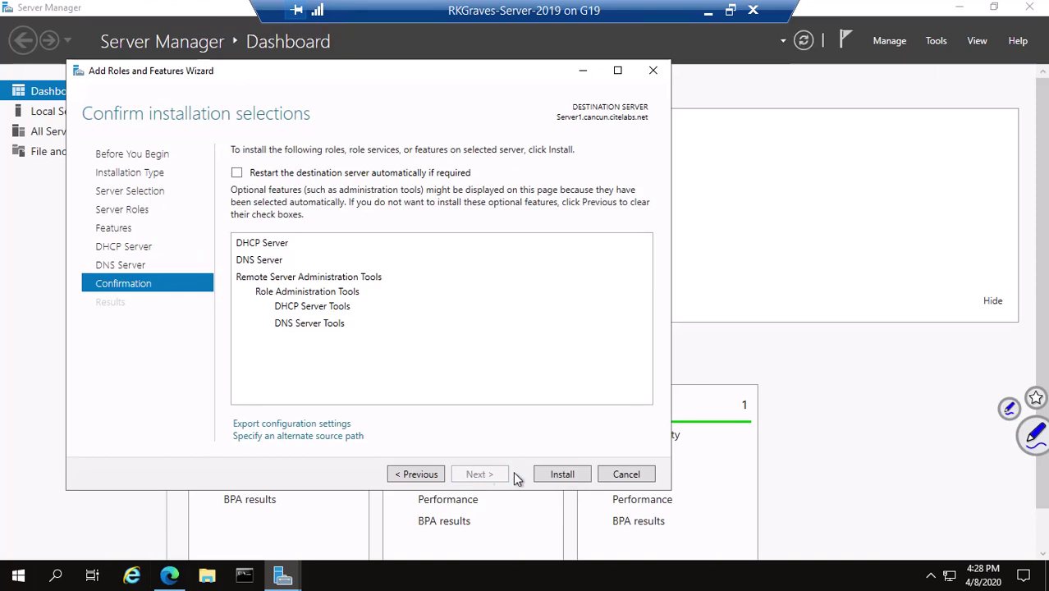
{"action": "left_click", "coordinate": [565, 476]}
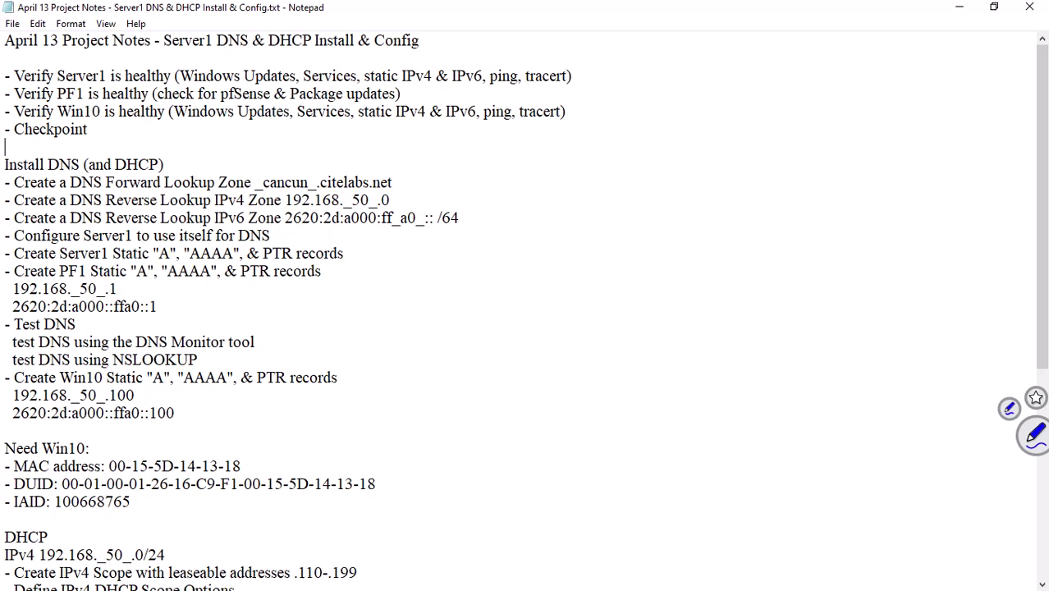
Step: Mark up the DNS zone and static record items in the project notes with ink, and clear the ink
{"action": "left_click_drag", "start_coordinate": [45, 175], "coordinate": [72, 176]}
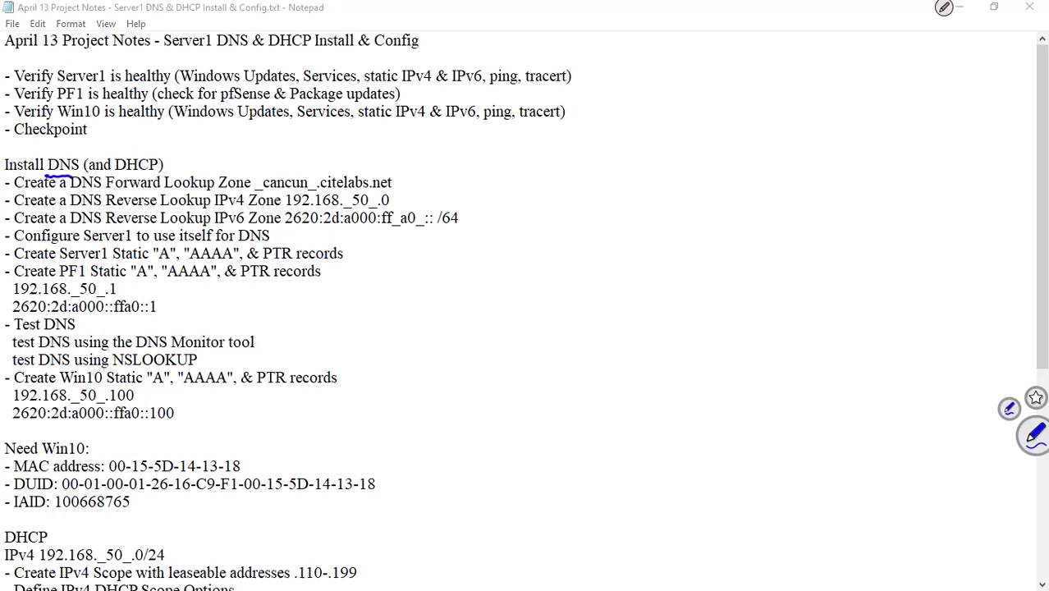
{"action": "left_click_drag", "start_coordinate": [105, 191], "coordinate": [168, 189]}
{"action": "mouse_move", "coordinate": [211, 209]}
{"action": "left_mouse_down"}
{"action": "mouse_move", "coordinate": [246, 211]}
{"action": "mouse_move", "coordinate": [233, 229]}
{"action": "mouse_move", "coordinate": [247, 231]}
{"action": "left_mouse_up"}
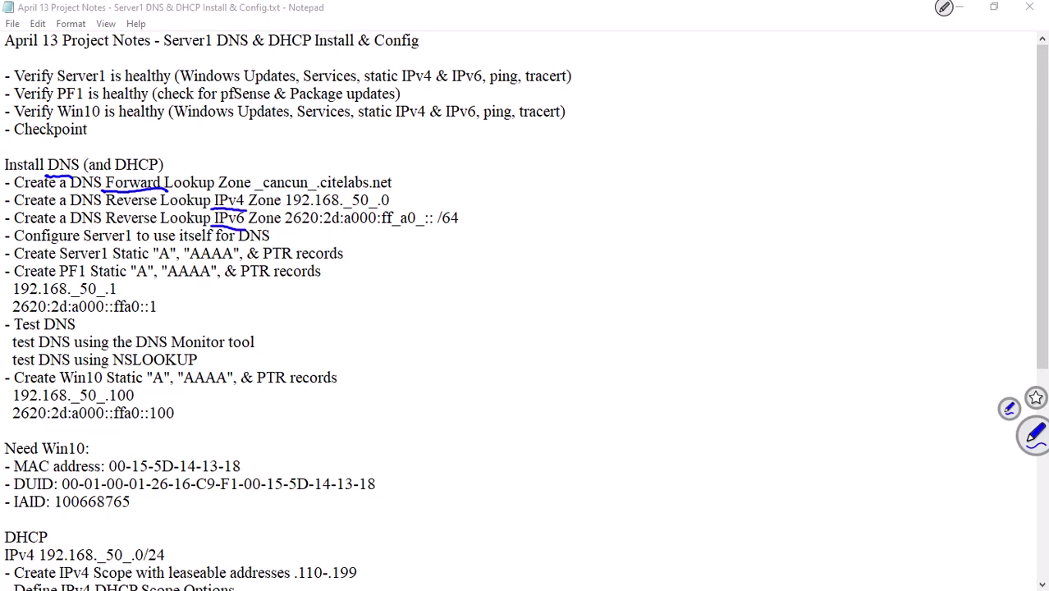
{"action": "mouse_move", "coordinate": [339, 242]}
{"action": "left_mouse_down"}
{"action": "mouse_move", "coordinate": [349, 245]}
{"action": "mouse_move", "coordinate": [333, 304]}
{"action": "left_mouse_up"}
{"action": "left_click_drag", "start_coordinate": [60, 261], "coordinate": [103, 258]}
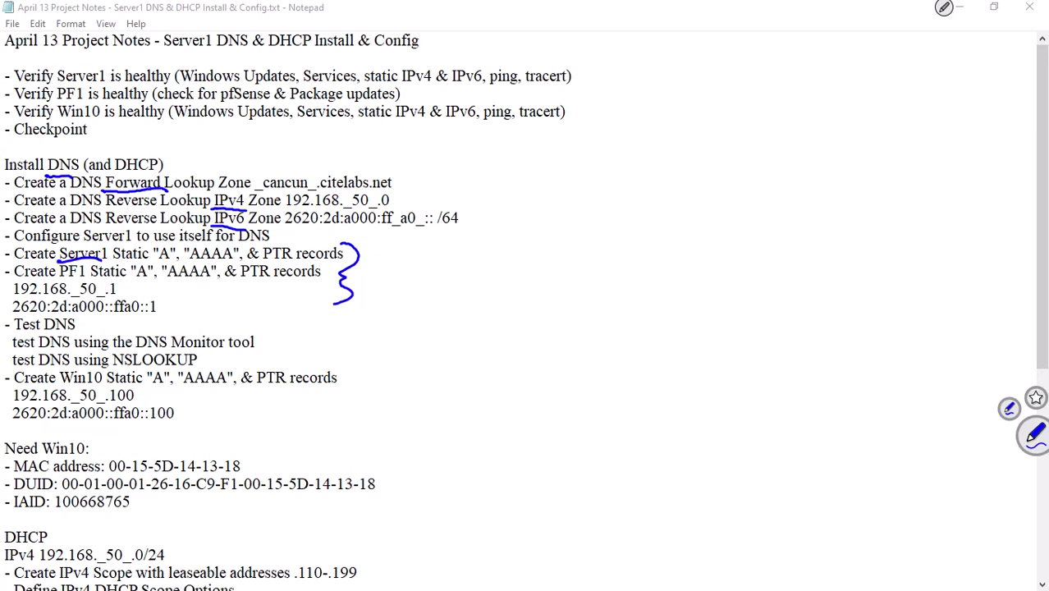
{"action": "left_click_drag", "start_coordinate": [60, 280], "coordinate": [81, 279]}
{"action": "mouse_move", "coordinate": [162, 283]}
{"action": "left_mouse_down"}
{"action": "mouse_move", "coordinate": [174, 284]}
{"action": "mouse_move", "coordinate": [164, 321]}
{"action": "left_mouse_up"}
{"action": "left_click_drag", "start_coordinate": [339, 365], "coordinate": [327, 414]}
{"action": "left_click_drag", "start_coordinate": [266, 174], "coordinate": [269, 200]}
{"action": "left_click_drag", "start_coordinate": [384, 170], "coordinate": [393, 197]}
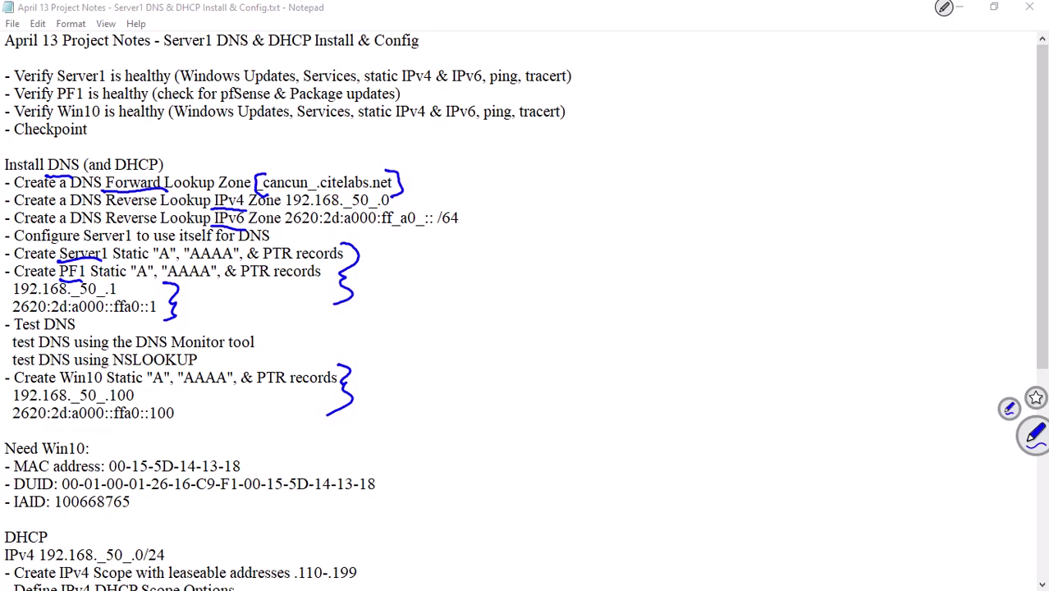
{"action": "left_click_drag", "start_coordinate": [335, 211], "coordinate": [379, 210]}
{"action": "left_click_drag", "start_coordinate": [463, 217], "coordinate": [486, 207]}
{"action": "left_click", "coordinate": [944, 7]}
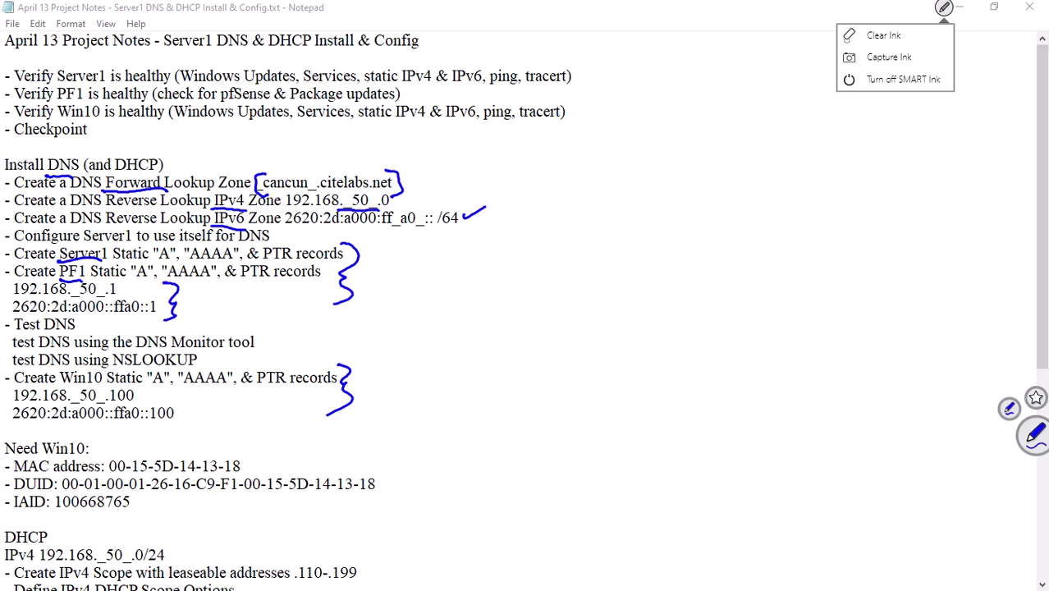
{"action": "left_click", "coordinate": [883, 35]}
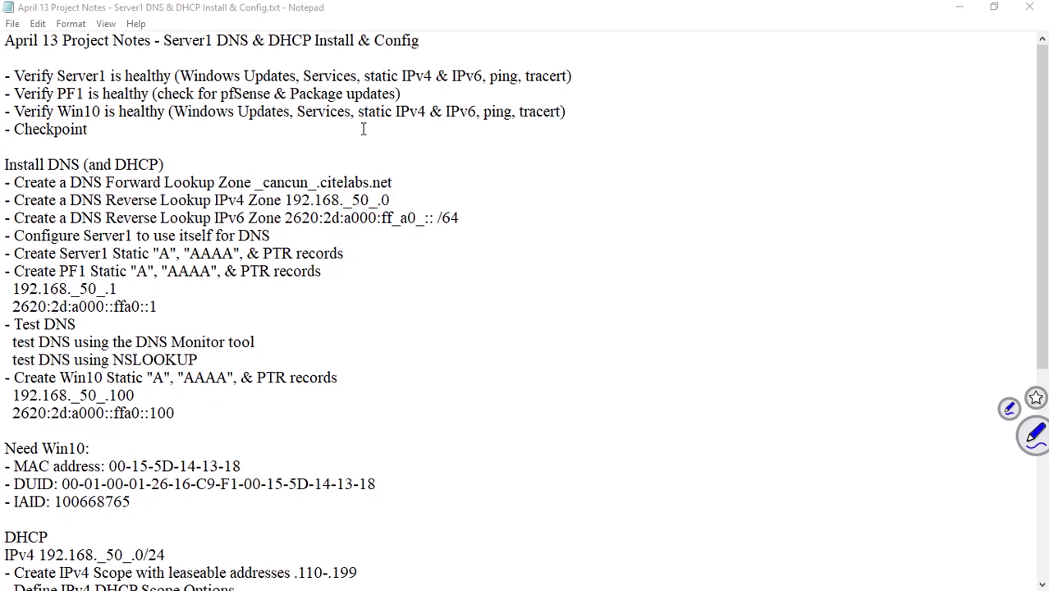
Step: Move the notes out of the way and open DNS Manager maximized on the server
{"action": "left_click", "coordinate": [463, 20]}
{"action": "left_click_drag", "start_coordinate": [464, 16], "coordinate": [0, 123]}
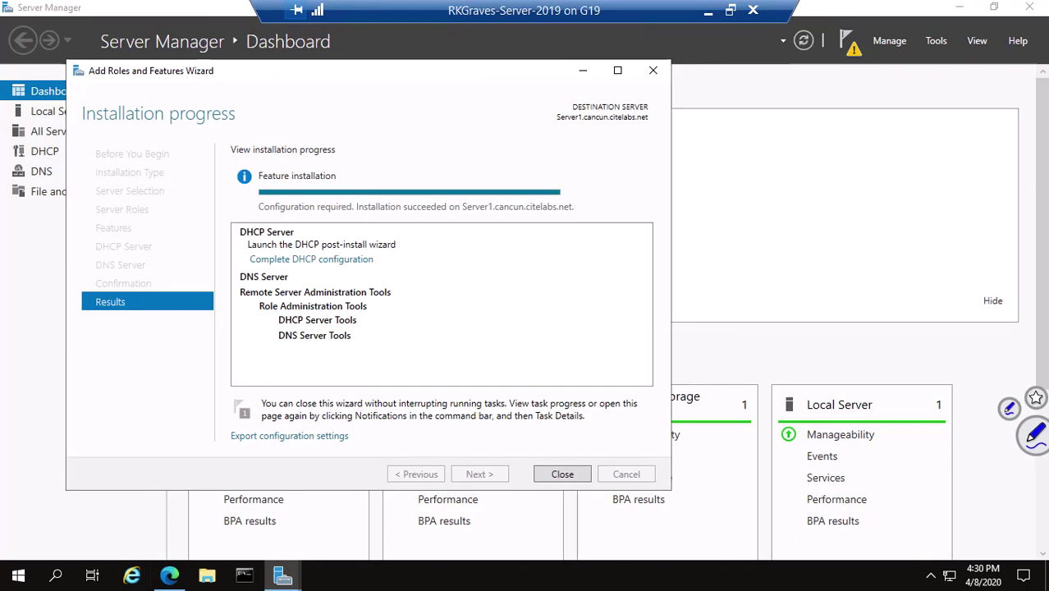
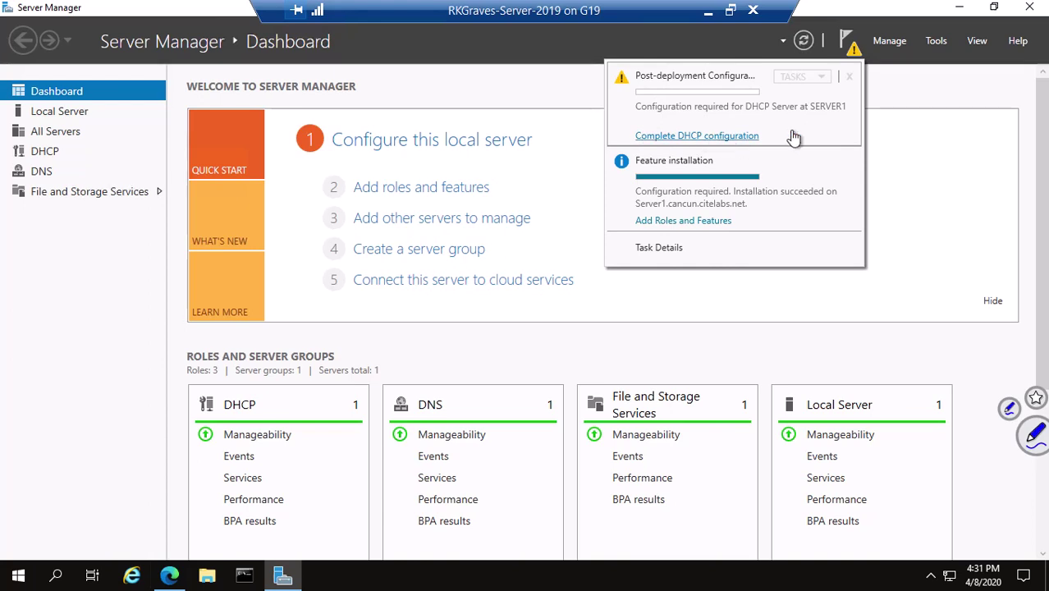
{"action": "left_click", "coordinate": [940, 44]}
{"action": "left_click", "coordinate": [938, 39]}
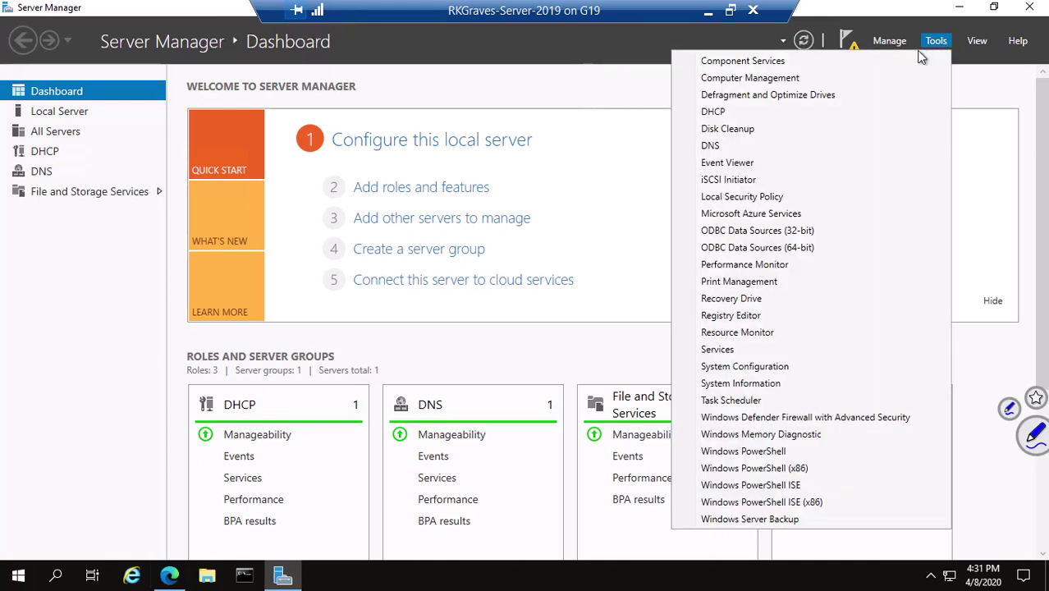
{"action": "left_click", "coordinate": [710, 146]}
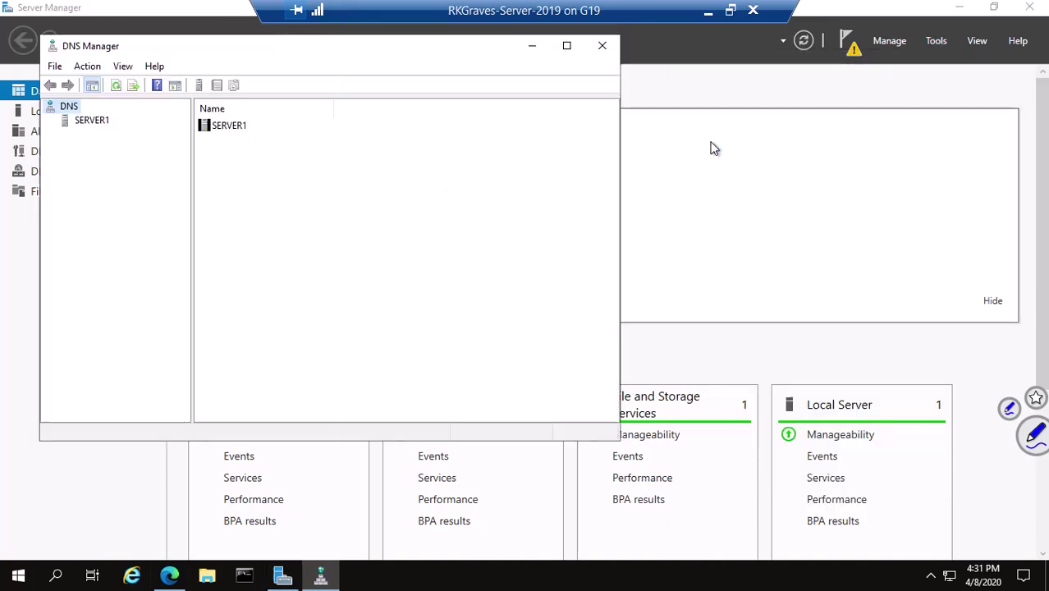
{"action": "left_click", "coordinate": [567, 46]}
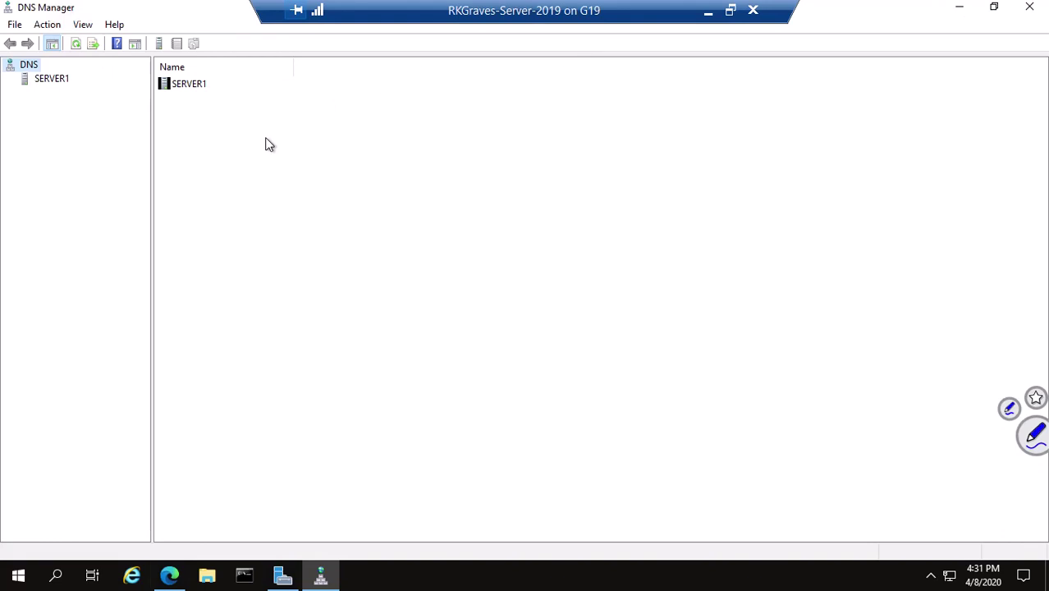
Step: Start creating a new zone on SERVER1 and proceed to the zone type choice
{"action": "right_click", "coordinate": [43, 80]}
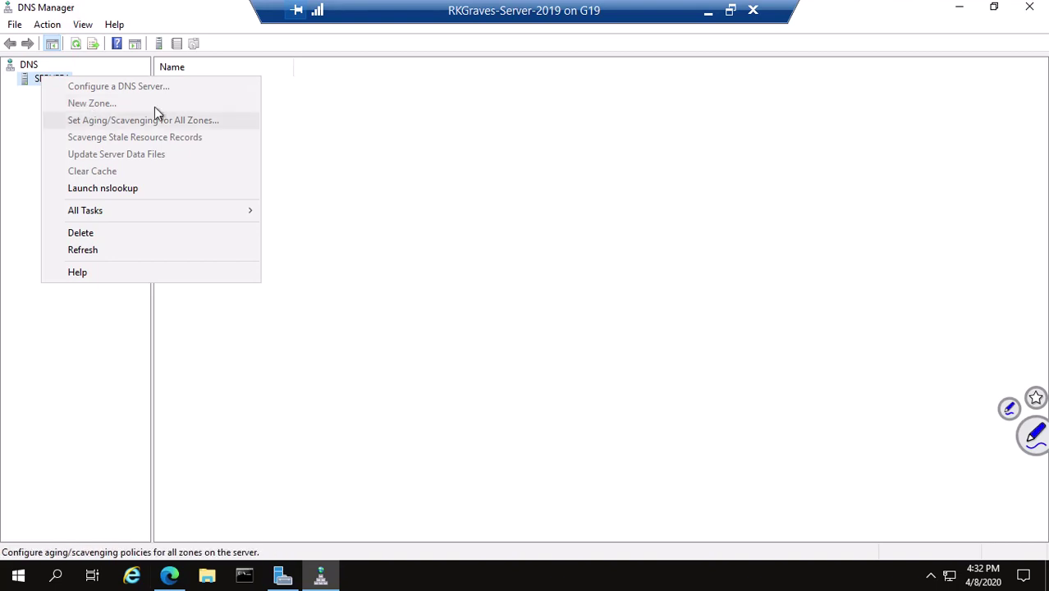
{"action": "left_click", "coordinate": [28, 67]}
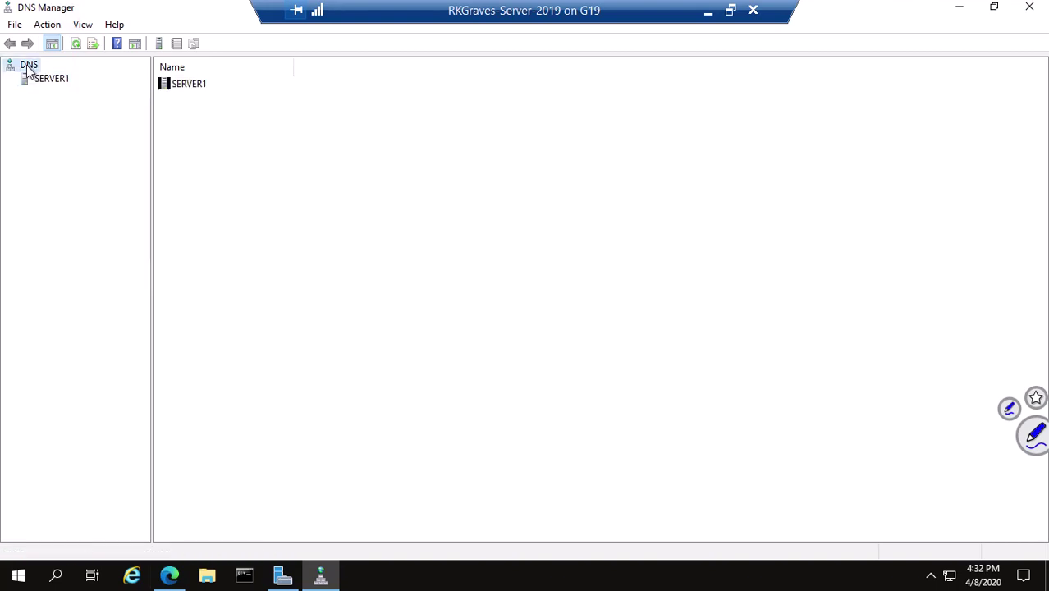
{"action": "left_click", "coordinate": [28, 79]}
{"action": "right_click", "coordinate": [28, 78]}
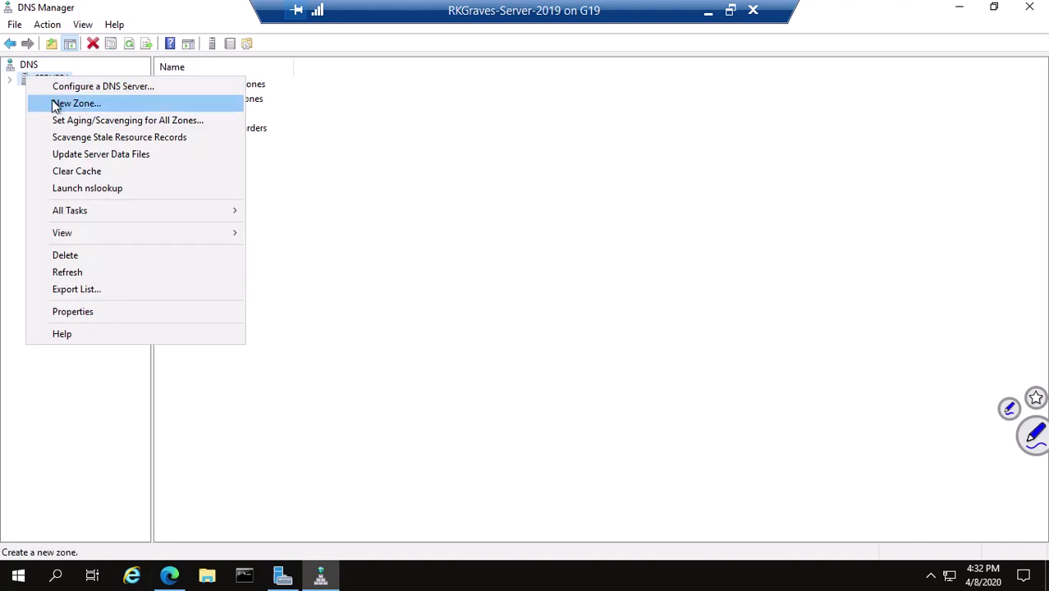
{"action": "left_click", "coordinate": [51, 100]}
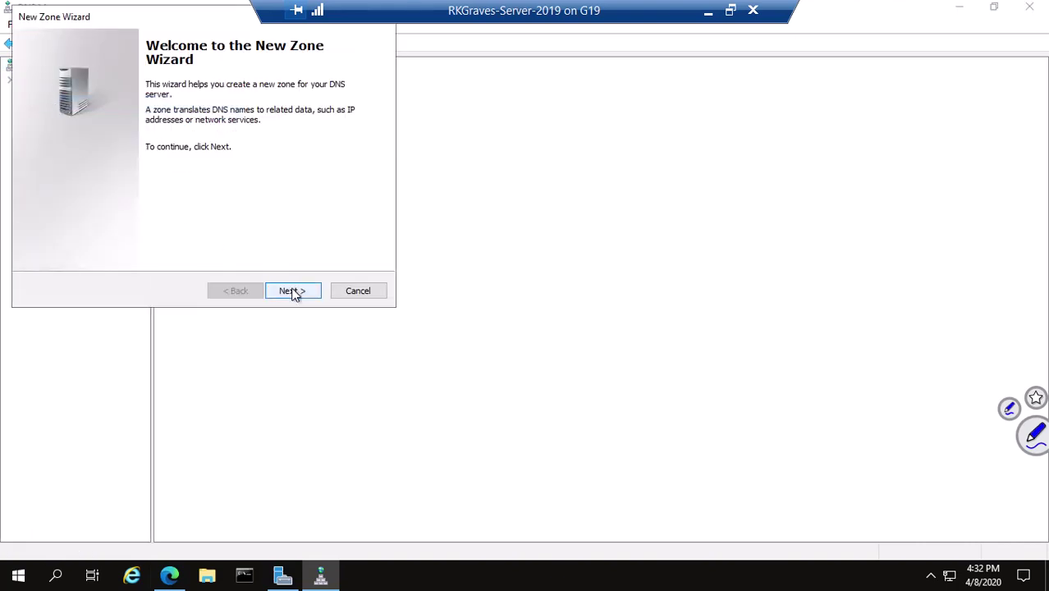
{"action": "left_click", "coordinate": [294, 293]}
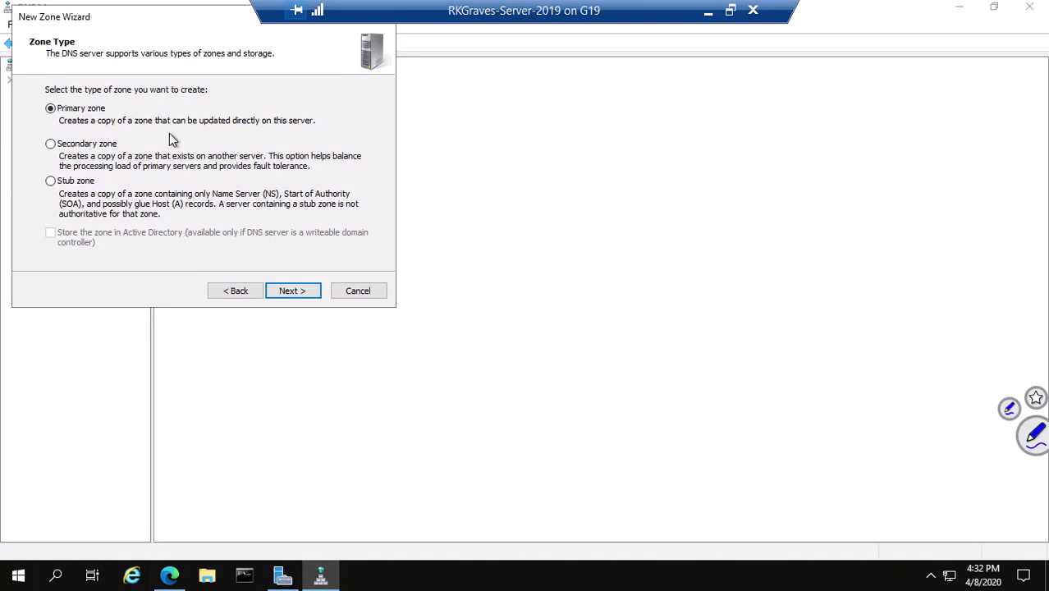
Step: Annotate the primary, secondary and stub zone types with ink as R/W, R/O and Glue, and clear the ink
{"action": "left_click_drag", "start_coordinate": [117, 112], "coordinate": [129, 114]}
{"action": "left_click_drag", "start_coordinate": [125, 101], "coordinate": [138, 111]}
{"action": "left_click_drag", "start_coordinate": [144, 97], "coordinate": [159, 93]}
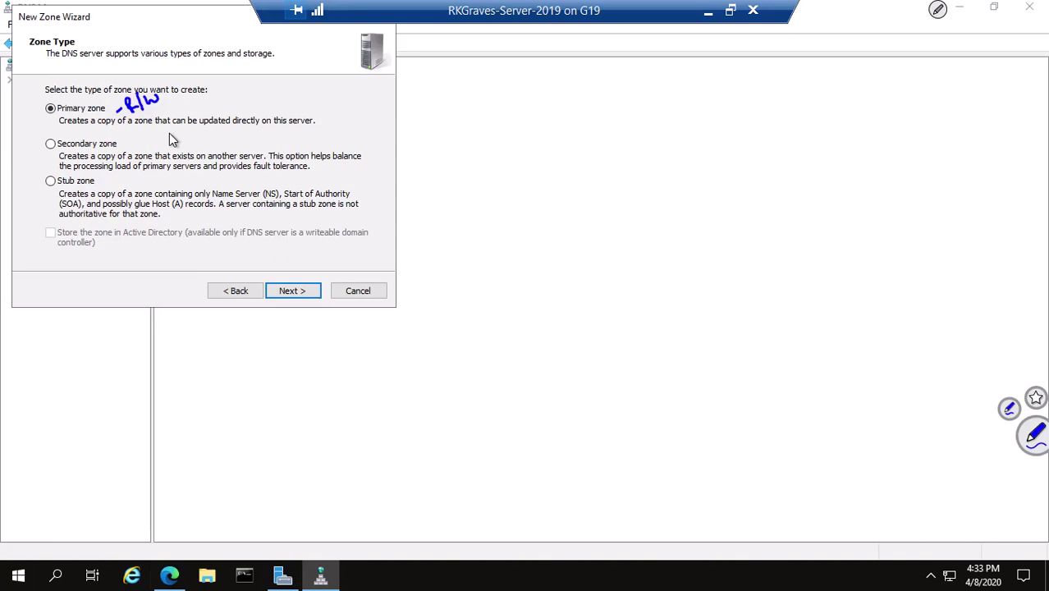
{"action": "left_click_drag", "start_coordinate": [130, 140], "coordinate": [141, 148]}
{"action": "mouse_move", "coordinate": [120, 179]}
{"action": "left_mouse_down"}
{"action": "mouse_move", "coordinate": [124, 192]}
{"action": "mouse_move", "coordinate": [391, 164]}
{"action": "left_mouse_up"}
{"action": "left_click_drag", "start_coordinate": [374, 160], "coordinate": [386, 160]}
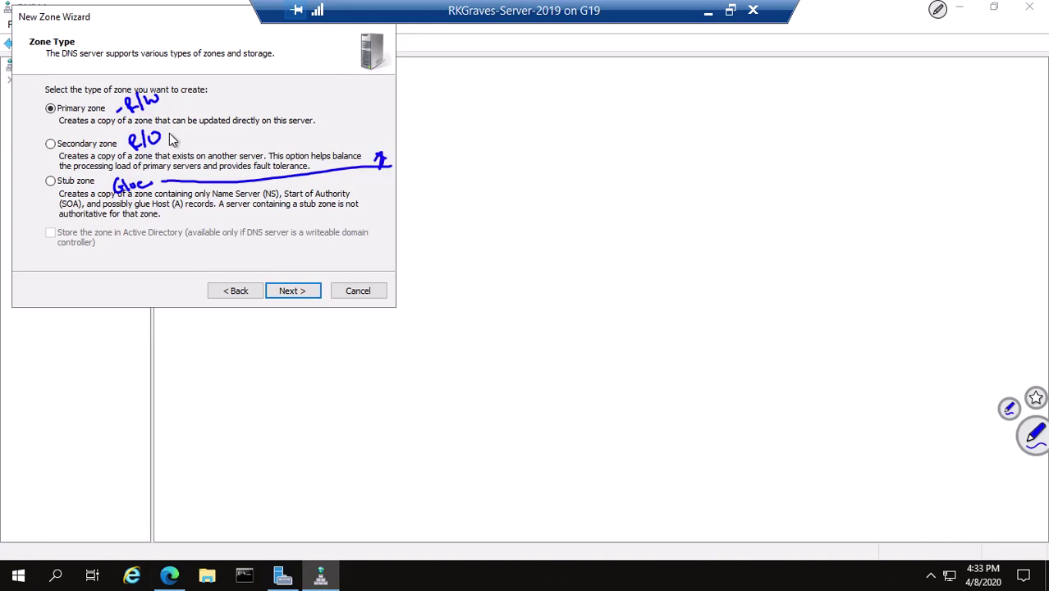
{"action": "mouse_move", "coordinate": [373, 156]}
{"action": "left_mouse_down"}
{"action": "mouse_move", "coordinate": [394, 173]}
{"action": "mouse_move", "coordinate": [378, 180]}
{"action": "mouse_move", "coordinate": [390, 171]}
{"action": "left_mouse_up"}
{"action": "left_click", "coordinate": [938, 9]}
{"action": "left_click", "coordinate": [878, 36]}
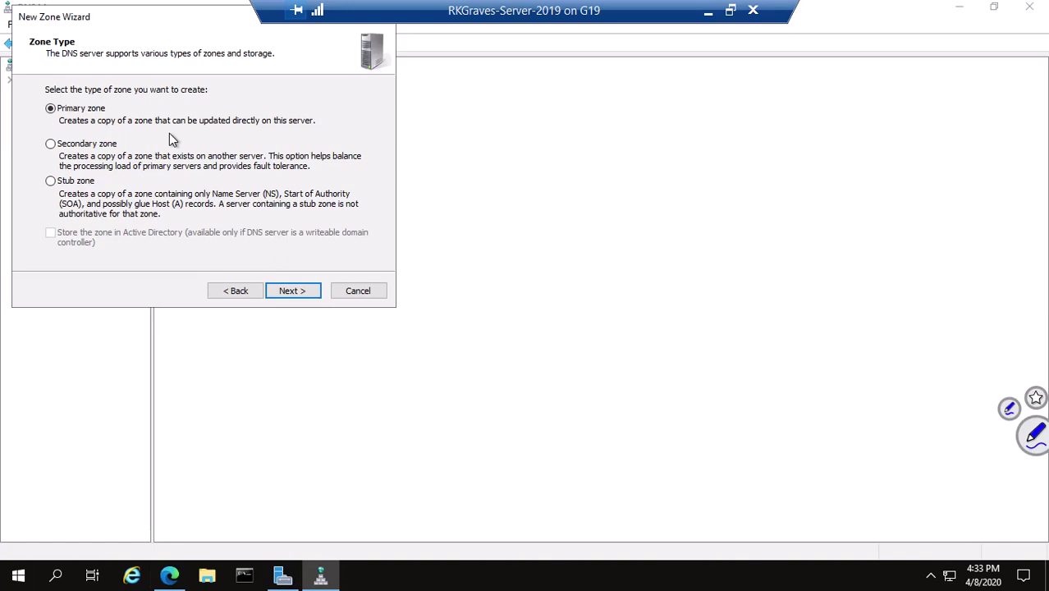
Step: Define a primary forward lookup zone named cancun.citelabs.net, stored in a new zone file cancun.citelabs.net.dns
{"action": "left_click", "coordinate": [304, 292]}
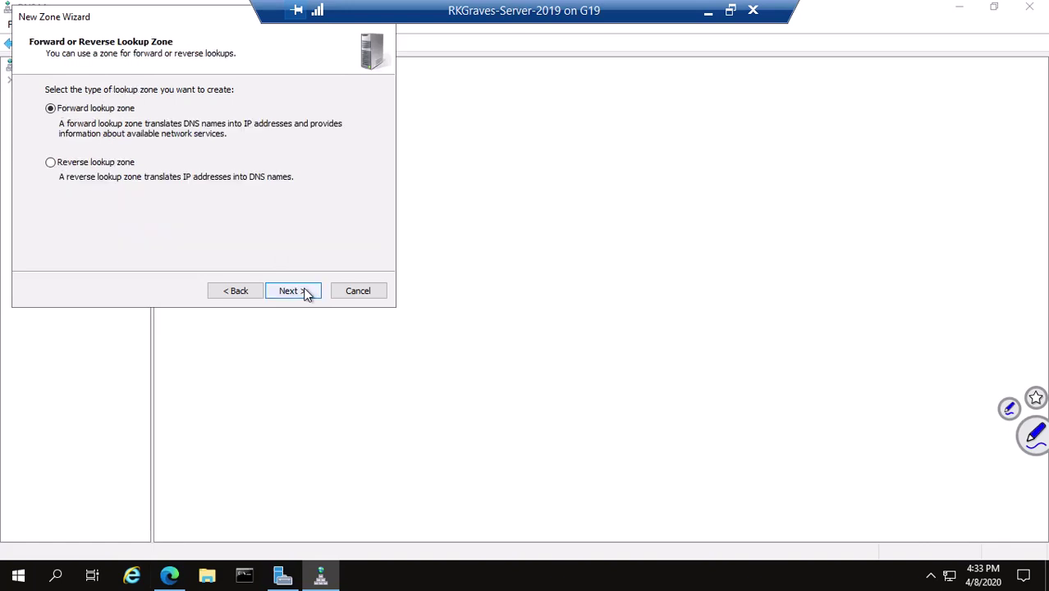
{"action": "left_click", "coordinate": [304, 291]}
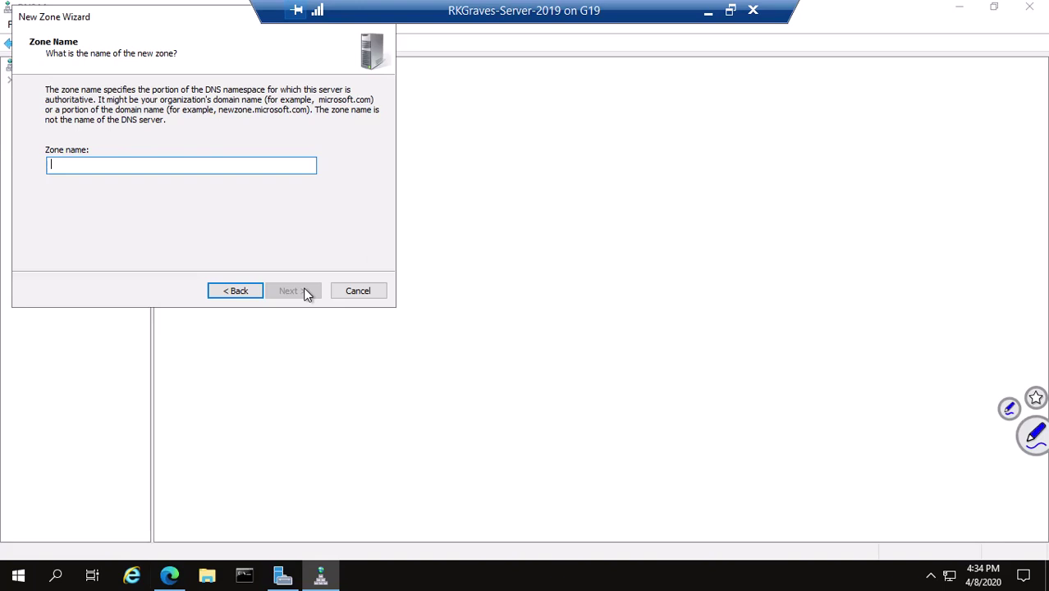
{"action": "type", "text": "canc"}
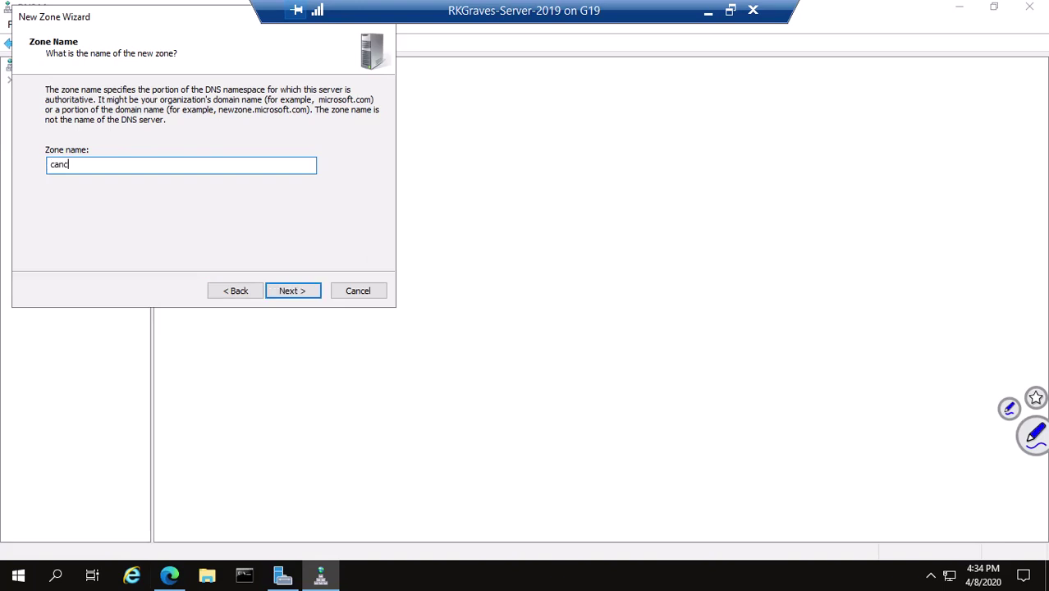
{"action": "type", "text": "un.citelabs.net"}
{"action": "left_click", "coordinate": [295, 297]}
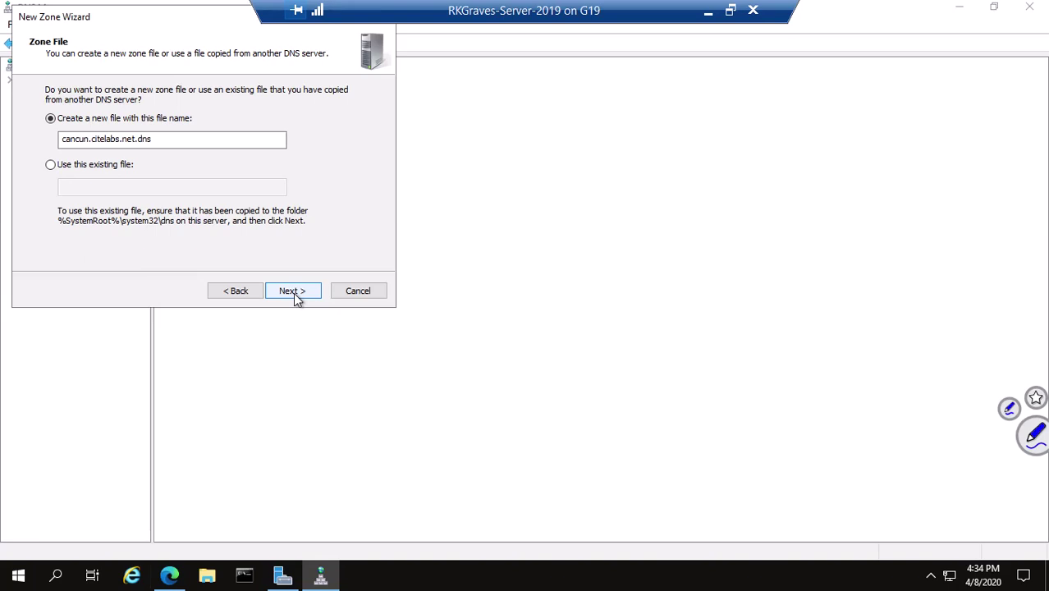
{"action": "left_click", "coordinate": [293, 291]}
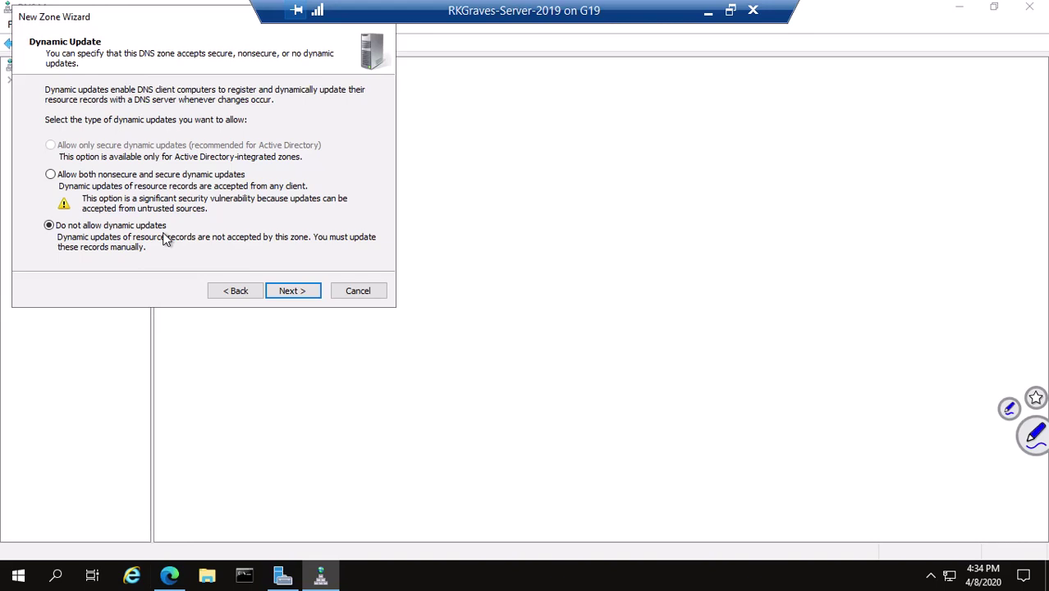
Step: Mark the option allowing both nonsecure and secure dynamic updates with ink, and clear the ink
{"action": "left_click_drag", "start_coordinate": [251, 174], "coordinate": [268, 170]}
{"action": "mouse_move", "coordinate": [148, 182]}
{"action": "left_mouse_down"}
{"action": "mouse_move", "coordinate": [219, 184]}
{"action": "mouse_move", "coordinate": [150, 185]}
{"action": "left_mouse_up"}
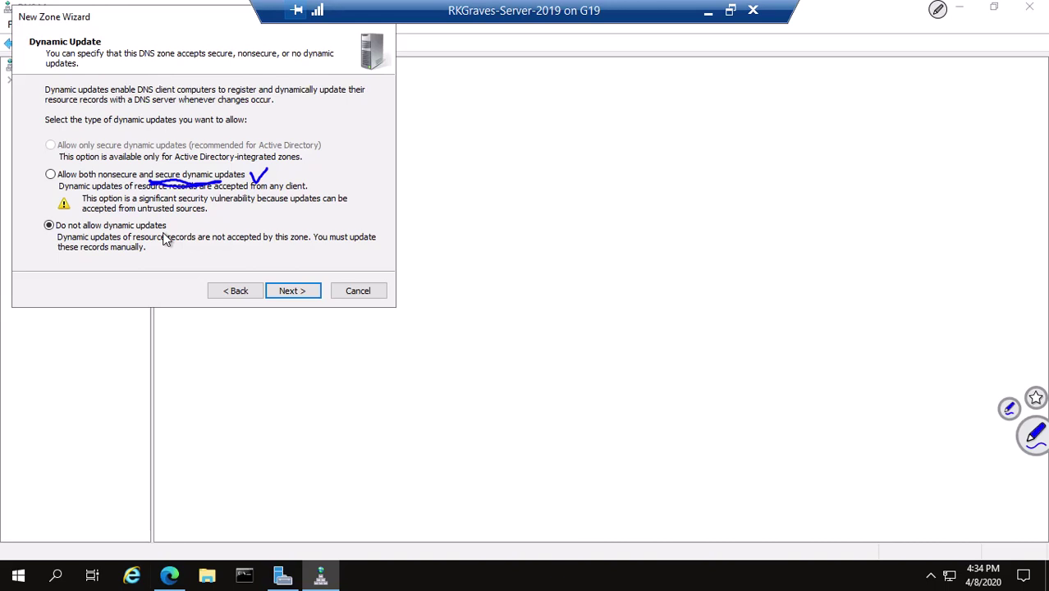
{"action": "left_click_drag", "start_coordinate": [40, 184], "coordinate": [38, 167]}
{"action": "left_click_drag", "start_coordinate": [261, 174], "coordinate": [41, 169]}
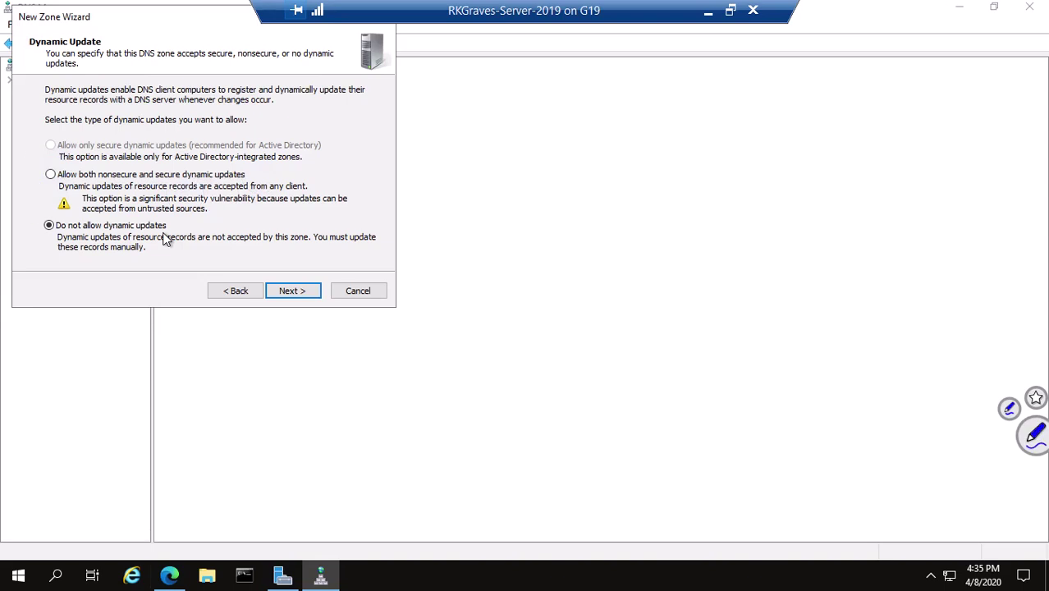
Step: Finish the forward zone with dynamic updates disallowed, and display the records of cancun.citelabs.net
{"action": "left_click", "coordinate": [294, 290]}
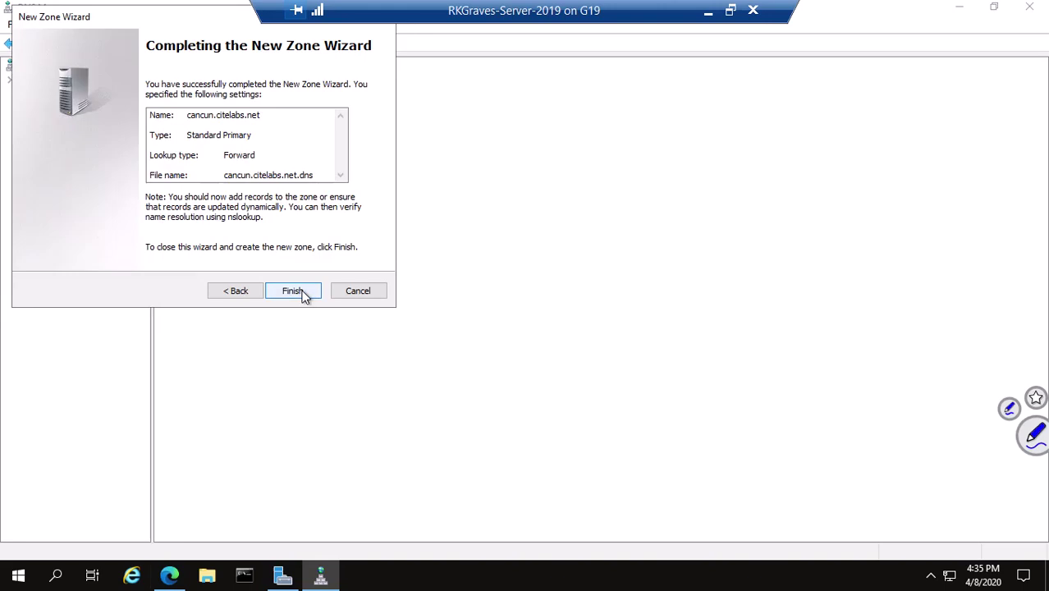
{"action": "left_click", "coordinate": [302, 295]}
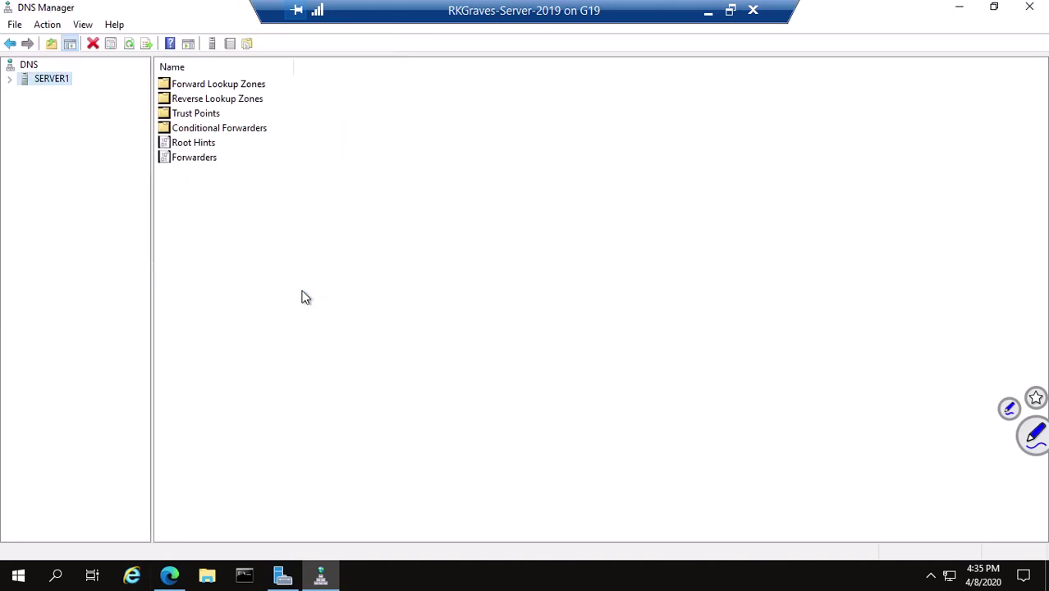
{"action": "left_click", "coordinate": [10, 80]}
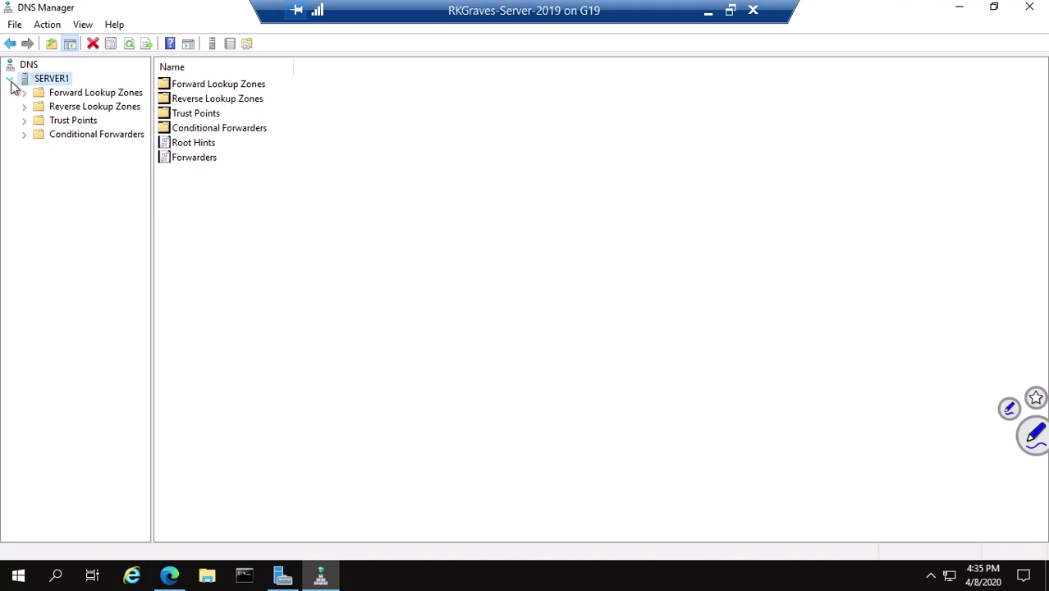
{"action": "double_click", "coordinate": [33, 95]}
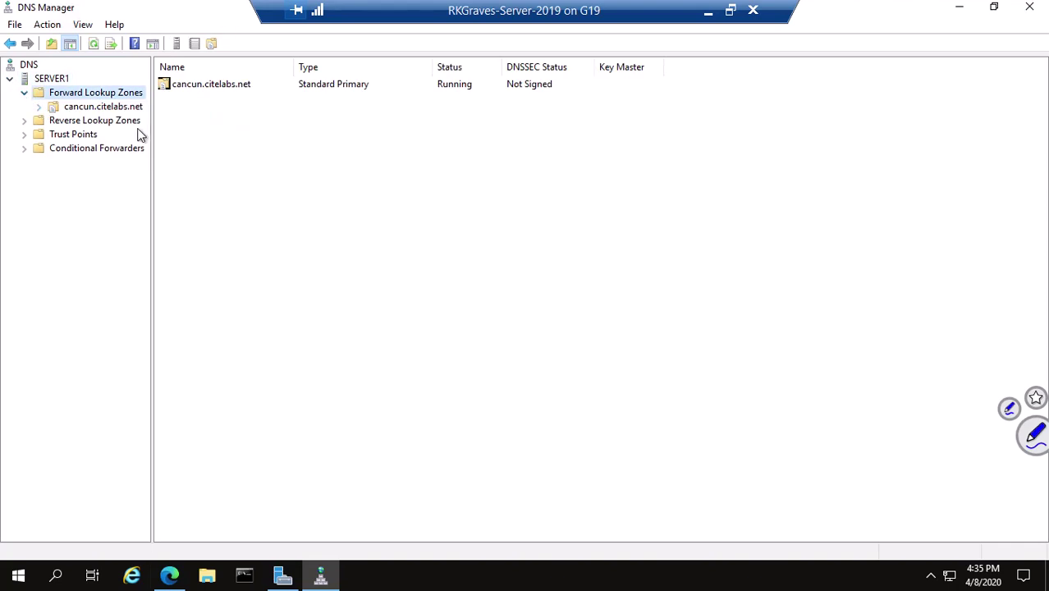
{"action": "left_click_drag", "start_coordinate": [154, 126], "coordinate": [243, 135]}
{"action": "left_click", "coordinate": [106, 112]}
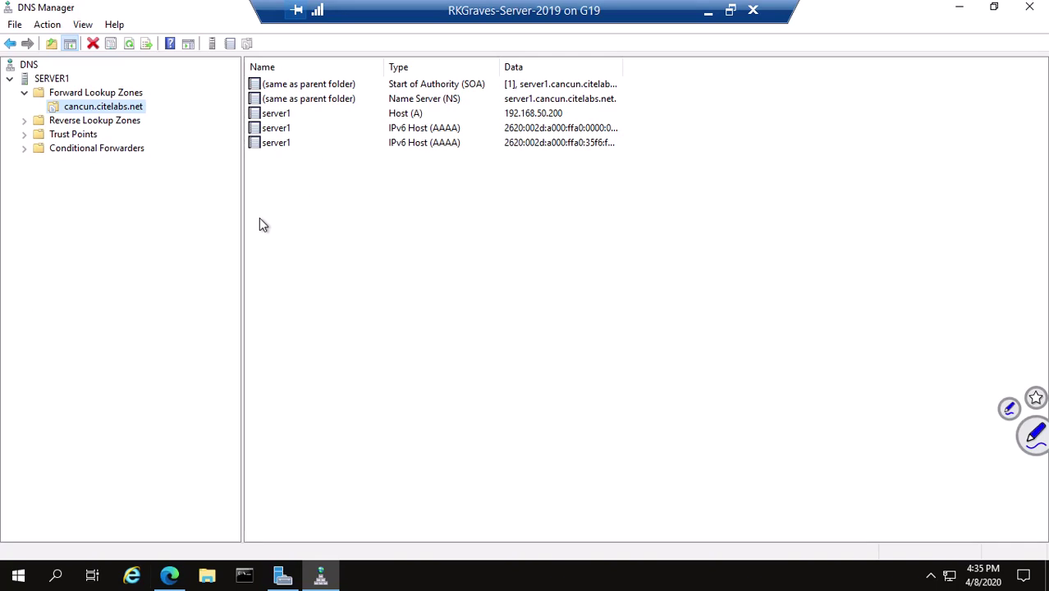
Step: Tick server1's IPv4 host record with ink and widen the Data column to show the full IPv6 addresses
{"action": "left_click_drag", "start_coordinate": [576, 112], "coordinate": [593, 108]}
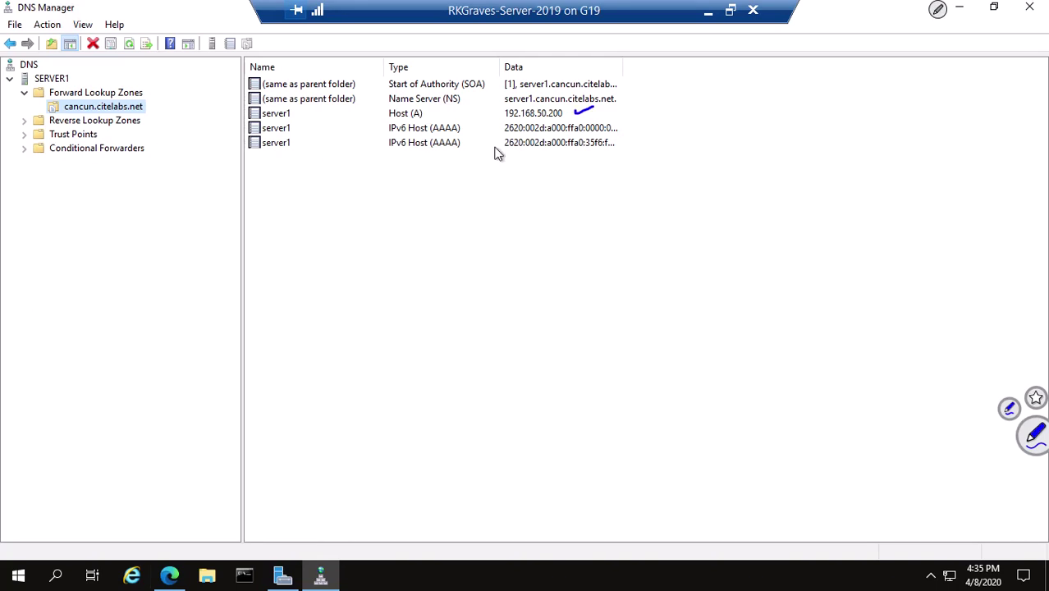
{"action": "left_click", "coordinate": [624, 69]}
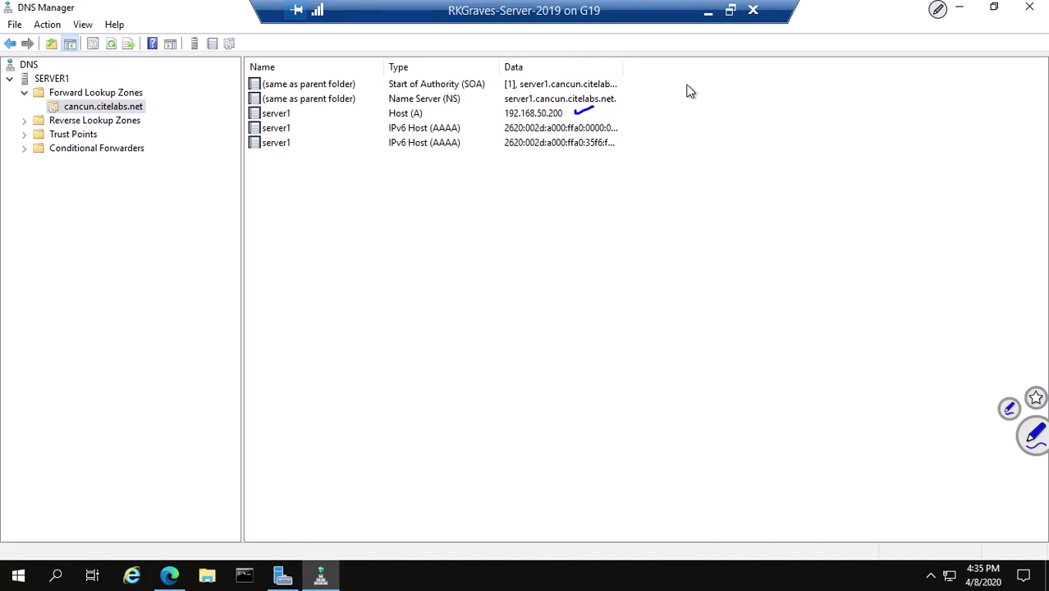
{"action": "left_click_drag", "start_coordinate": [625, 73], "coordinate": [741, 94]}
Step: Mark up the prefix and host portions of server1's IPv6 addresses with ink, and clear all ink
{"action": "left_click_drag", "start_coordinate": [670, 124], "coordinate": [687, 114]}
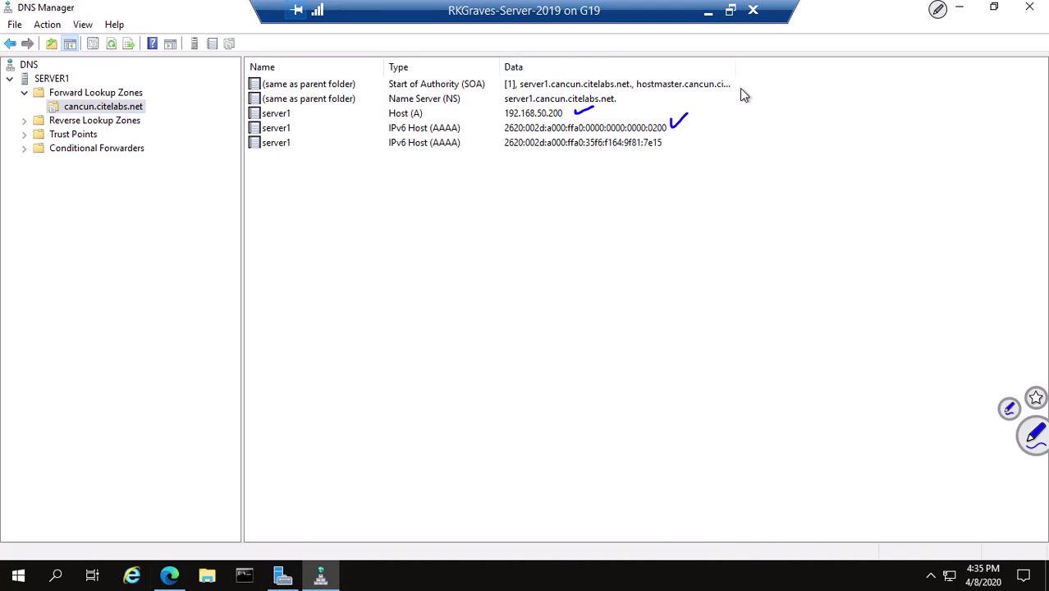
{"action": "mouse_move", "coordinate": [576, 153]}
{"action": "left_mouse_down"}
{"action": "mouse_move", "coordinate": [577, 168]}
{"action": "mouse_move", "coordinate": [576, 158]}
{"action": "left_mouse_up"}
{"action": "mouse_move", "coordinate": [585, 118]}
{"action": "left_mouse_down"}
{"action": "mouse_move", "coordinate": [585, 159]}
{"action": "mouse_move", "coordinate": [526, 160]}
{"action": "mouse_move", "coordinate": [531, 165]}
{"action": "left_mouse_up"}
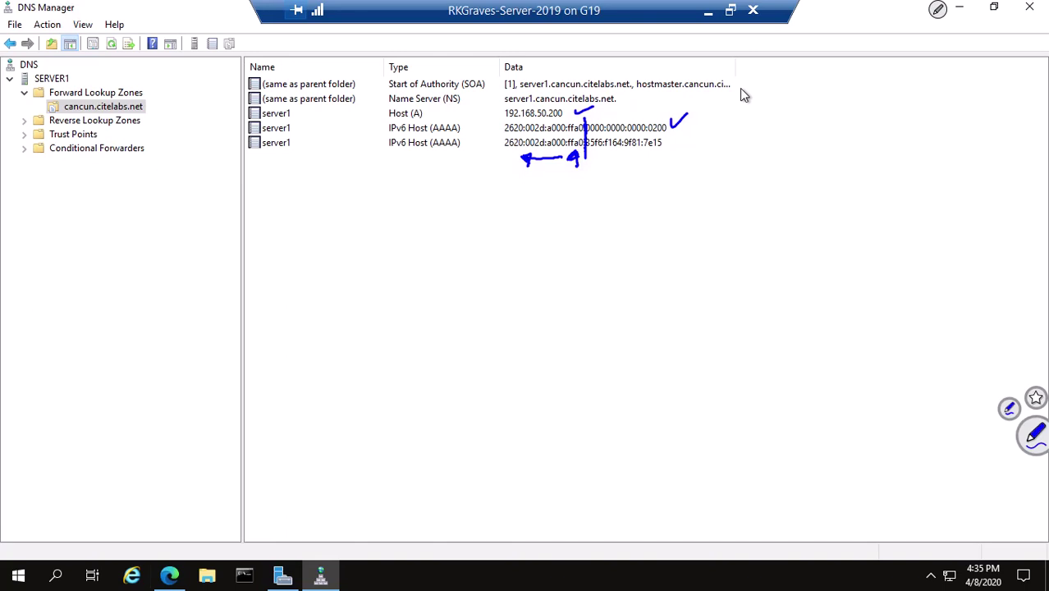
{"action": "left_click_drag", "start_coordinate": [655, 107], "coordinate": [651, 122]}
{"action": "left_click_drag", "start_coordinate": [651, 166], "coordinate": [647, 157]}
{"action": "left_click", "coordinate": [938, 8]}
{"action": "left_click", "coordinate": [886, 38]}
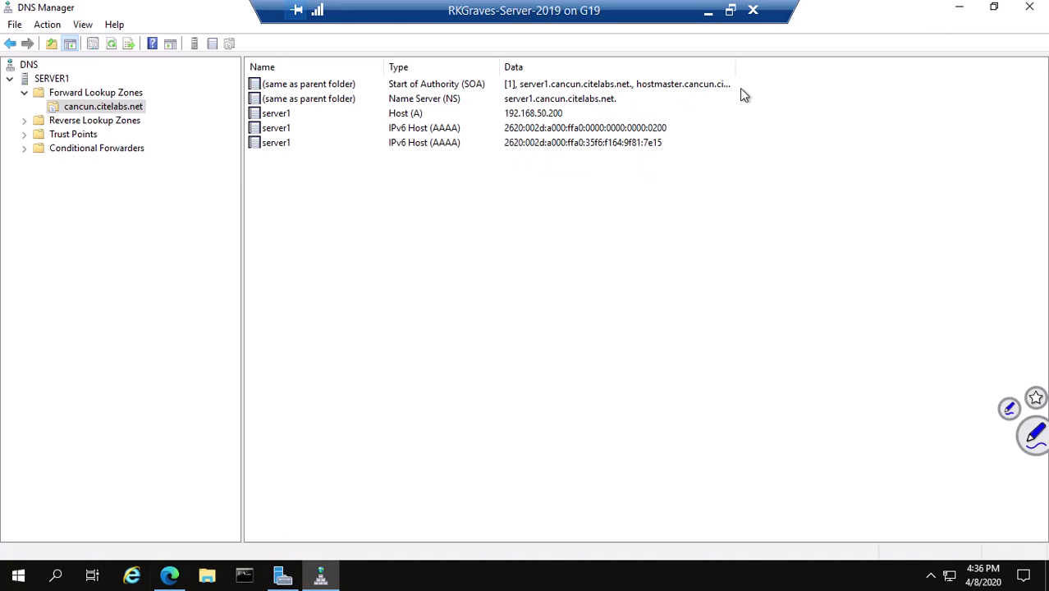
Step: Start a new primary zone under Reverse Lookup Zones and choose the IPv4 reverse lookup type
{"action": "left_click", "coordinate": [29, 124]}
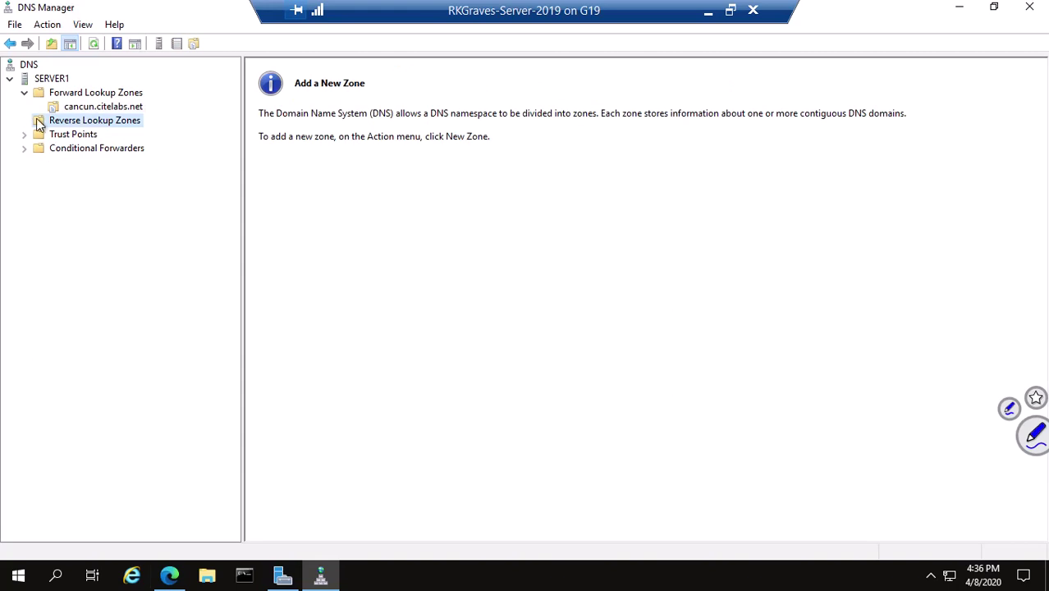
{"action": "left_click", "coordinate": [67, 109]}
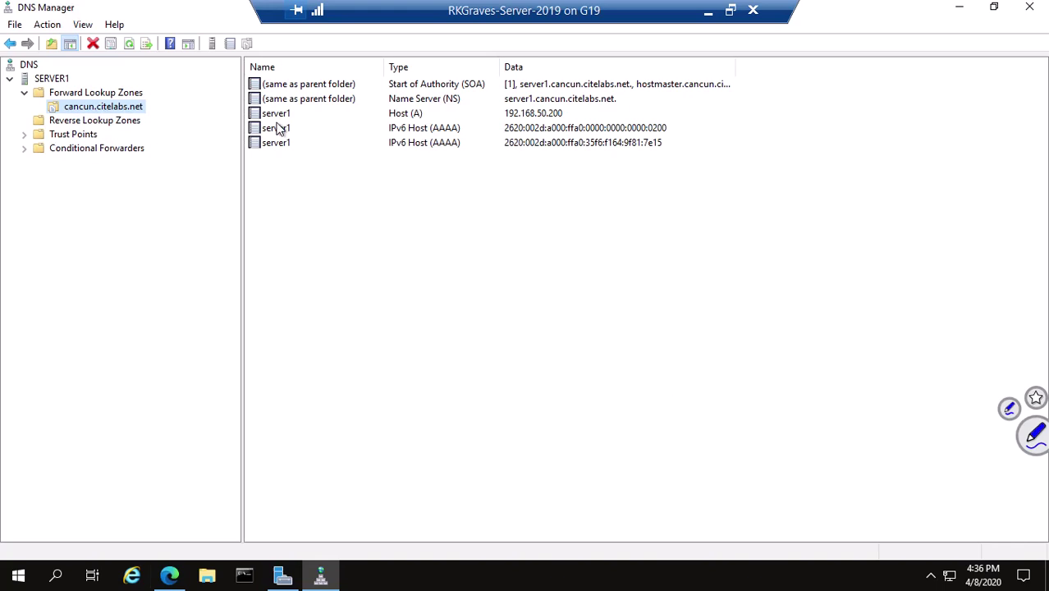
{"action": "left_click", "coordinate": [119, 123]}
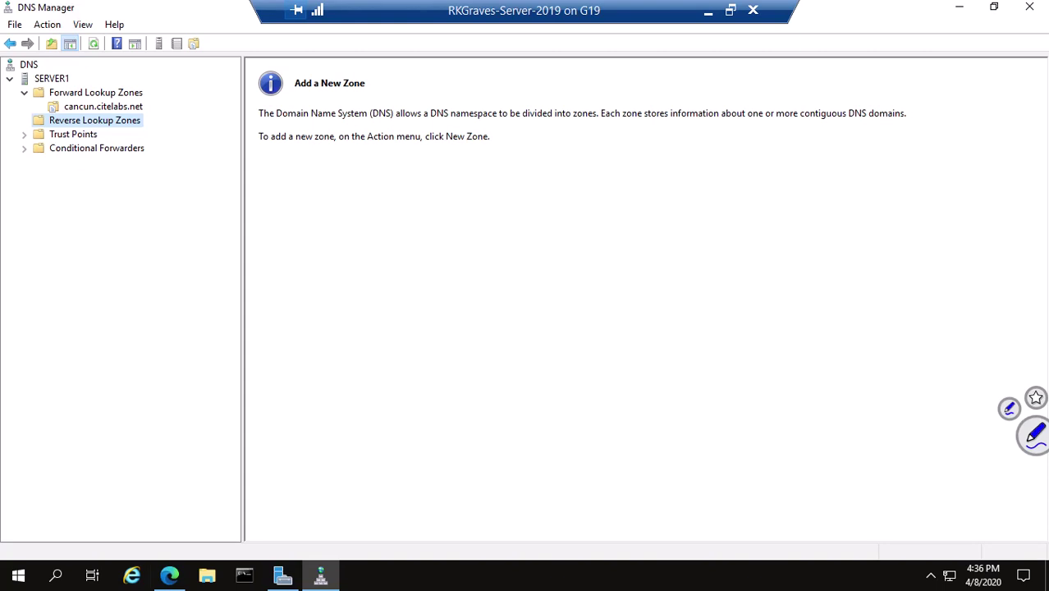
{"action": "right_click", "coordinate": [102, 124]}
{"action": "left_click", "coordinate": [131, 131]}
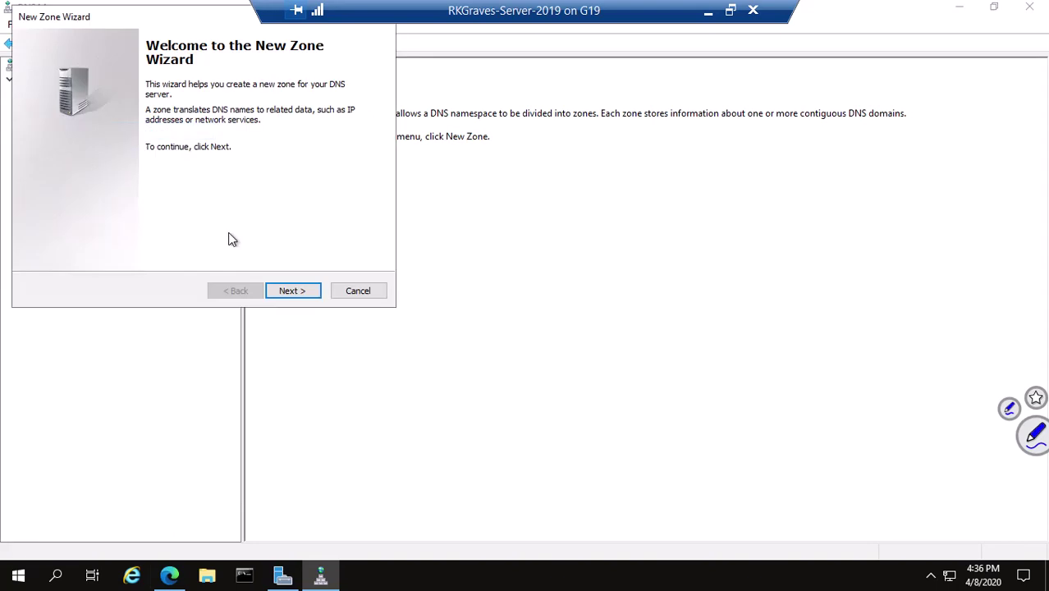
{"action": "left_click", "coordinate": [293, 291]}
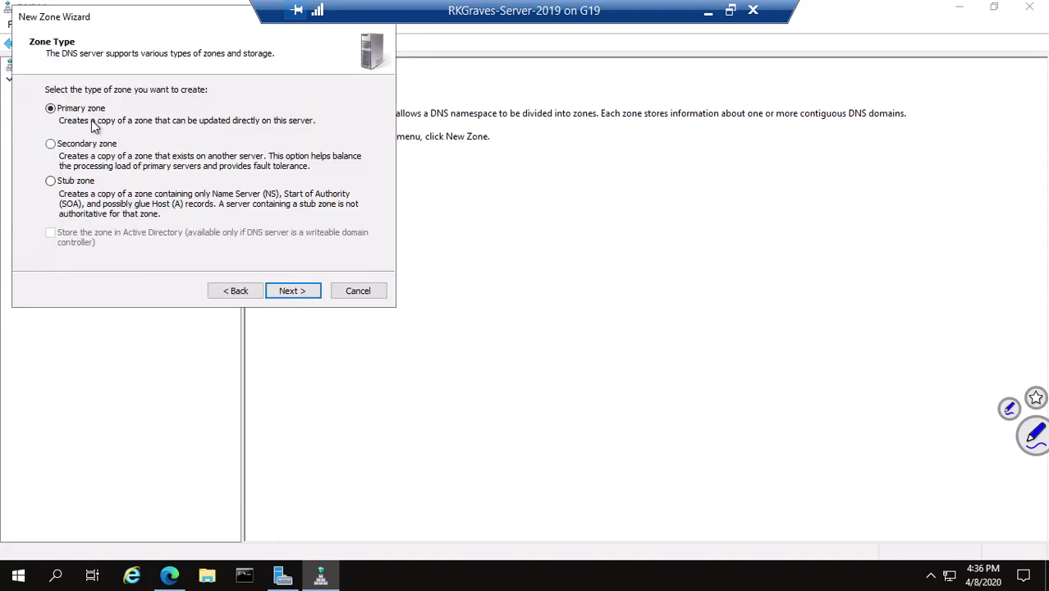
{"action": "left_click", "coordinate": [294, 289]}
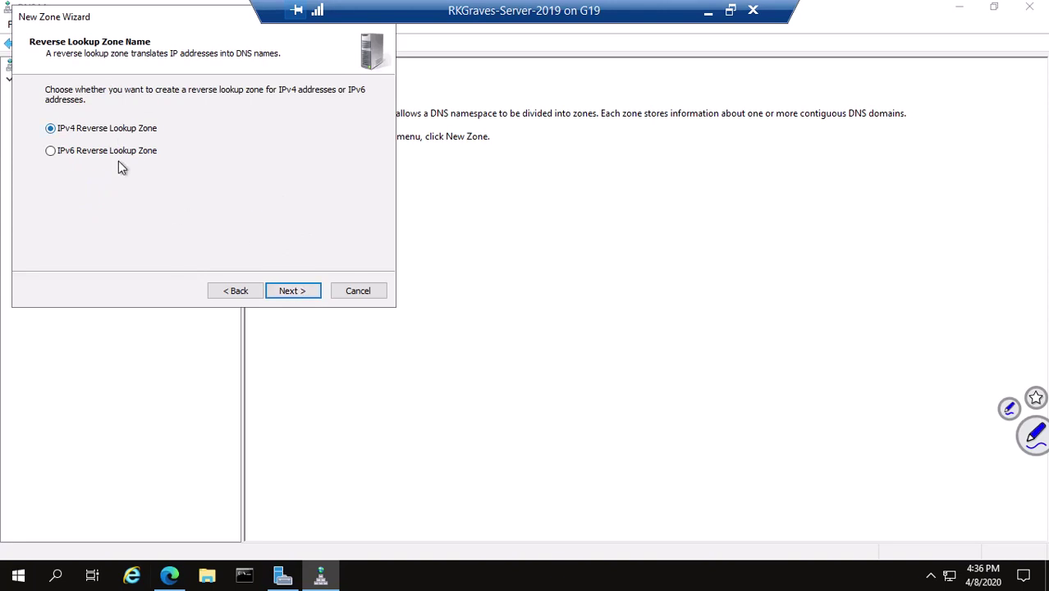
{"action": "left_click", "coordinate": [301, 295]}
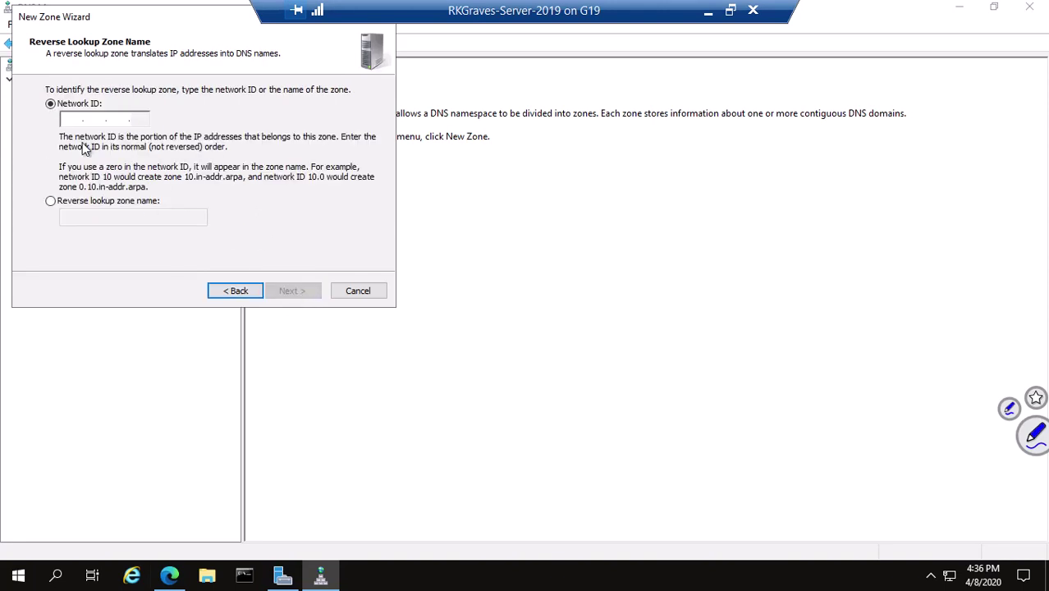
Step: Mark the network ID's last octet with ink and set the reverse zone's network ID to 192.168.50
{"action": "left_click", "coordinate": [77, 118]}
{"action": "left_click_drag", "start_coordinate": [138, 100], "coordinate": [150, 119]}
{"action": "left_click", "coordinate": [69, 119]}
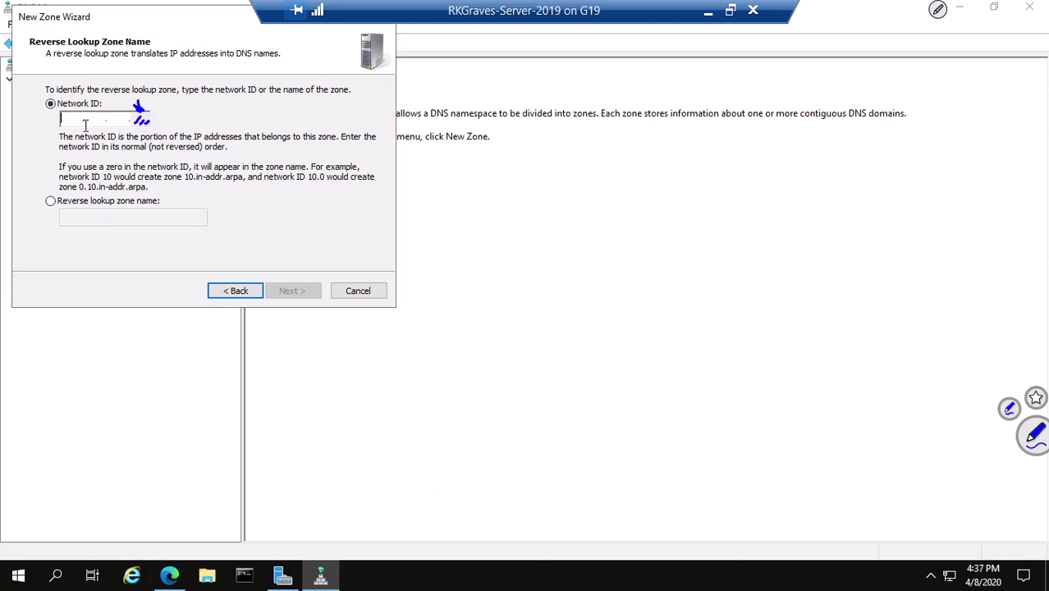
{"action": "type", "text": "192 .1"}
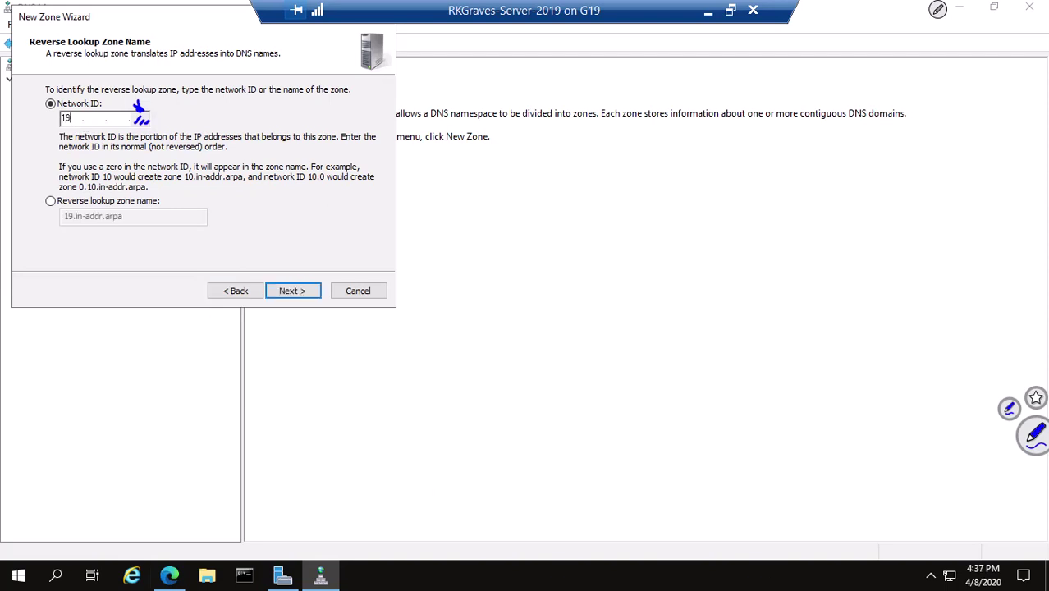
{"action": "type", "text": "68 .50"}
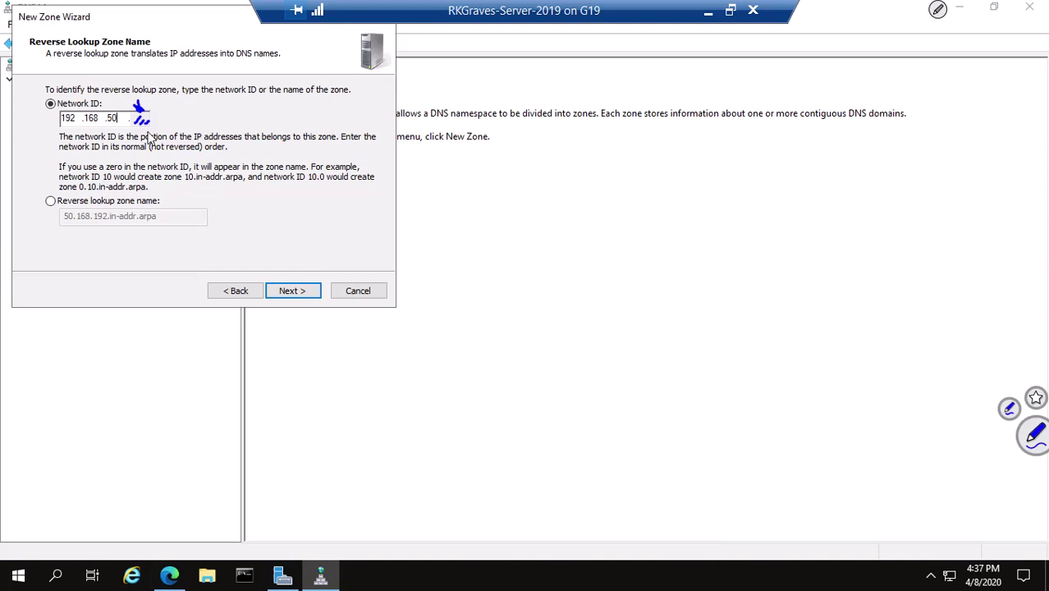
Step: Clear the existing ink, underline the reverse lookup zone name with ink, and clear the ink again
{"action": "left_click", "coordinate": [938, 9]}
{"action": "left_click", "coordinate": [872, 37]}
{"action": "left_click_drag", "start_coordinate": [109, 225], "coordinate": [166, 228]}
{"action": "left_click", "coordinate": [938, 10]}
{"action": "left_click", "coordinate": [879, 38]}
Step: Create the IPv4 reverse zone with new file 50.168.192.in-addr.arpa.dns and dynamic updates not allowed, and open the zone
{"action": "left_click", "coordinate": [293, 294]}
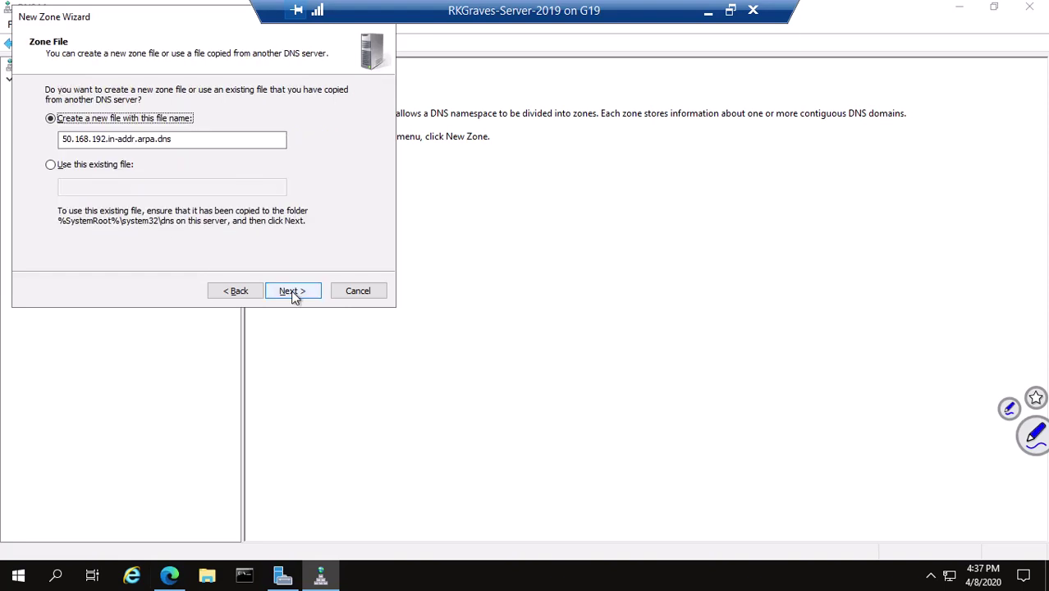
{"action": "left_click", "coordinate": [301, 300]}
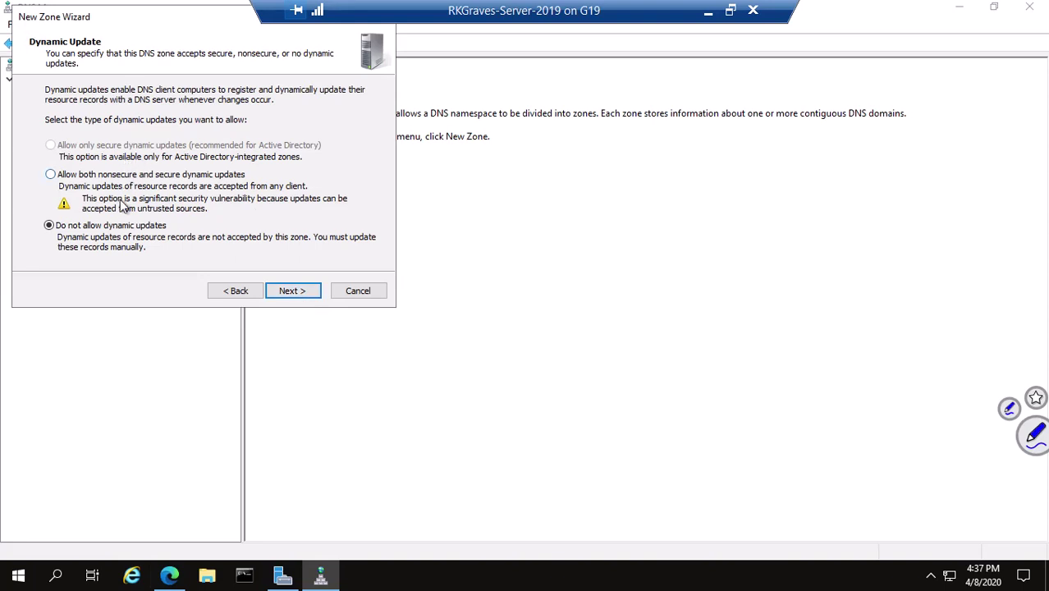
{"action": "left_click", "coordinate": [293, 292]}
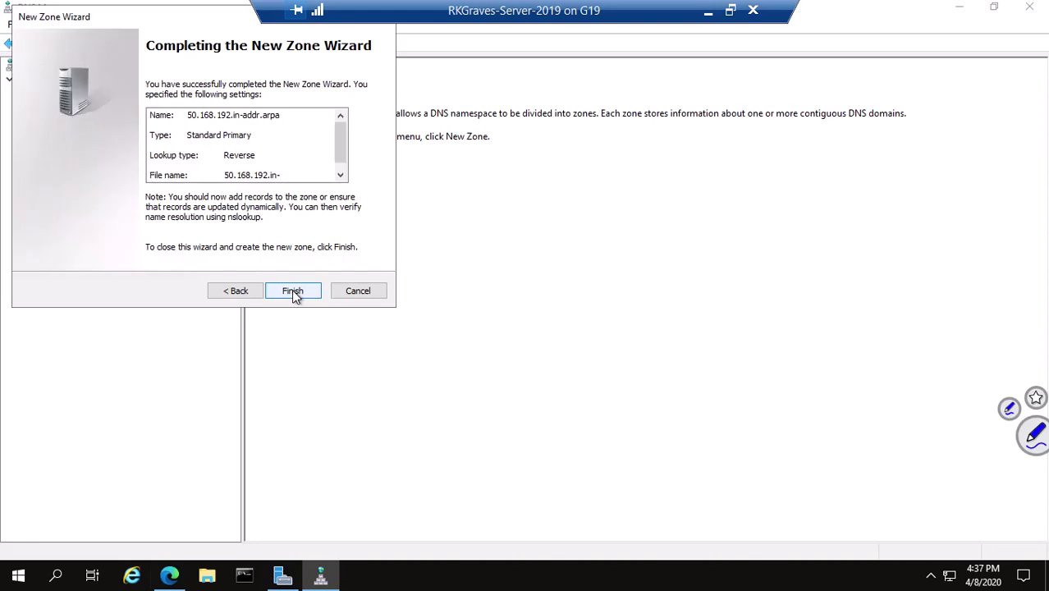
{"action": "left_click", "coordinate": [293, 292]}
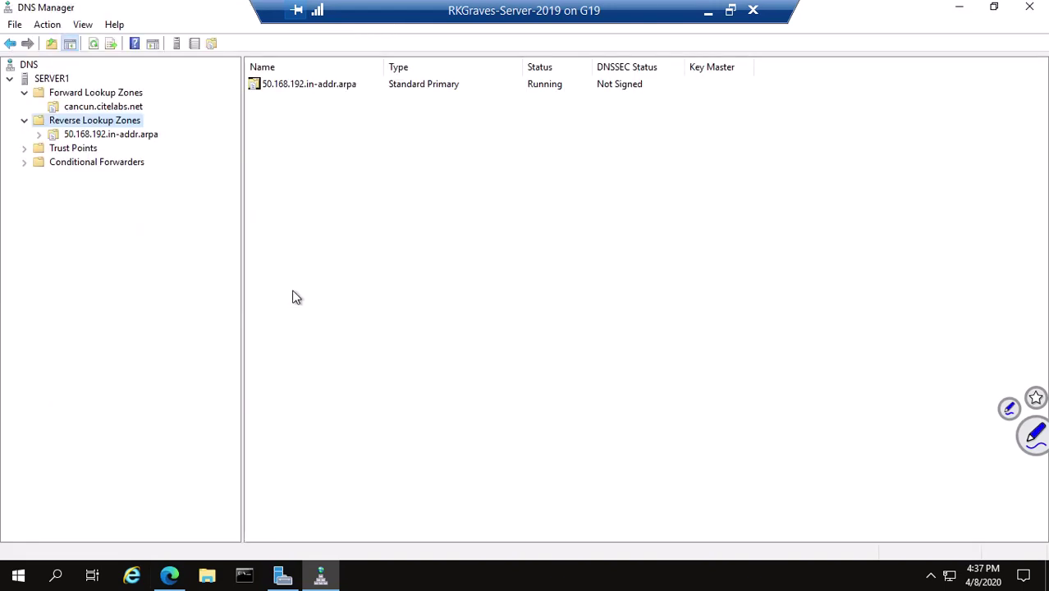
{"action": "left_click", "coordinate": [72, 136]}
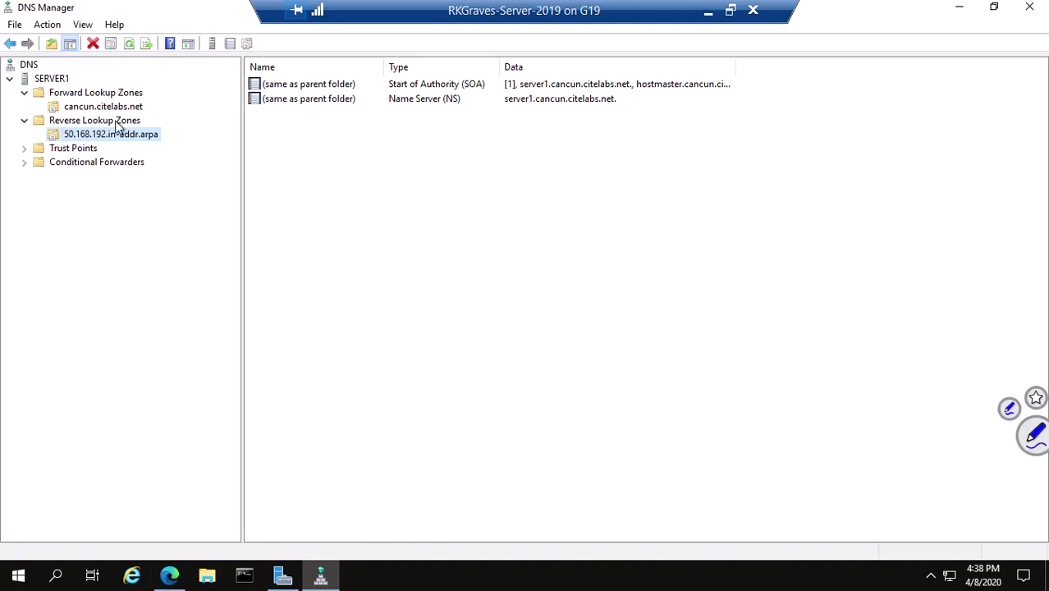
Step: Start a new primary zone under Reverse Lookup Zones and choose the IPv6 reverse lookup type
{"action": "right_click", "coordinate": [72, 121]}
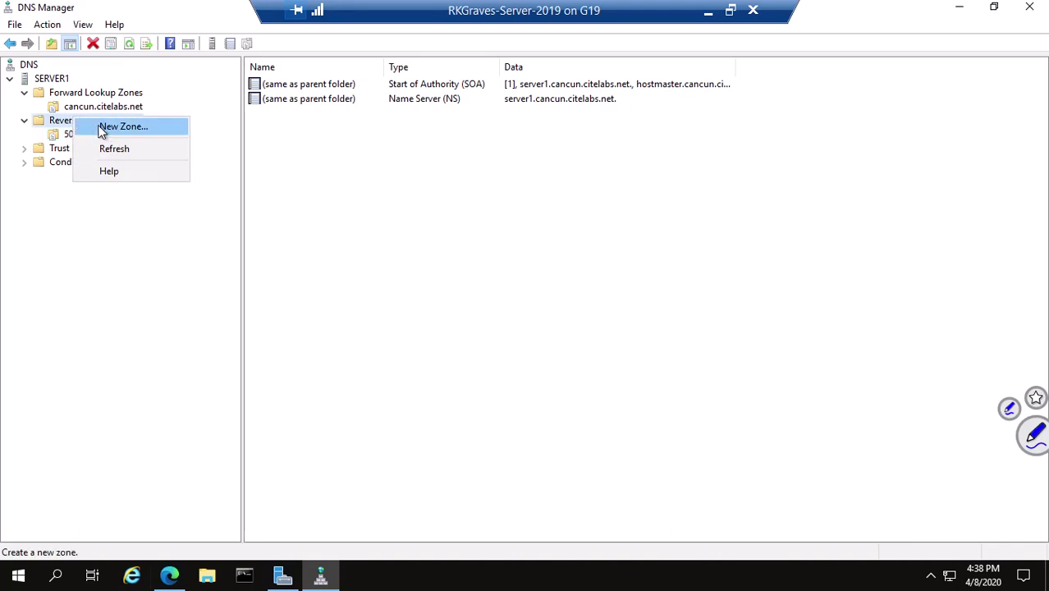
{"action": "left_click", "coordinate": [102, 128]}
{"action": "left_click", "coordinate": [304, 293]}
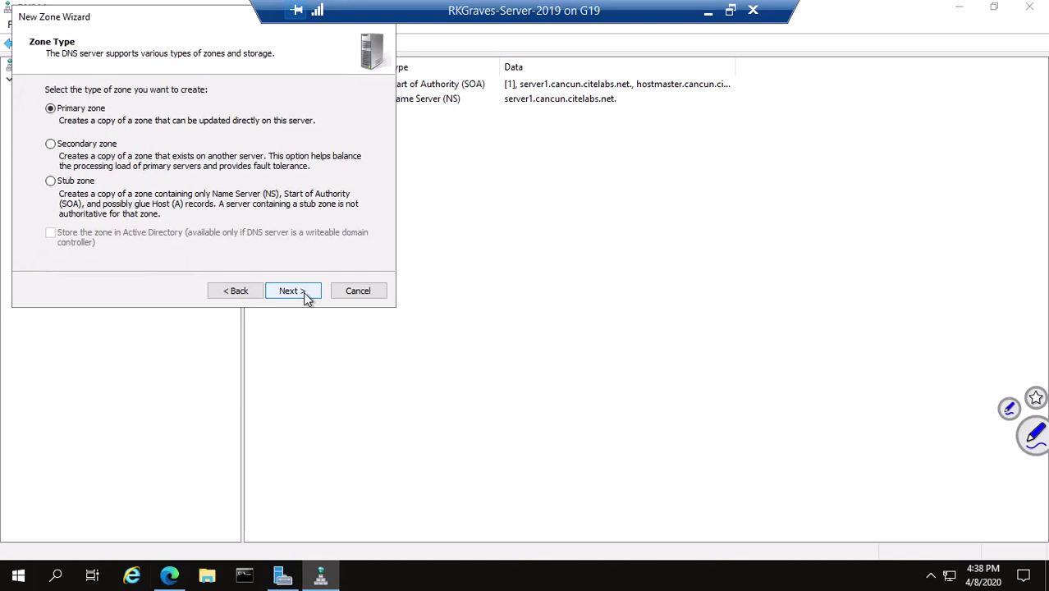
{"action": "left_click", "coordinate": [297, 295]}
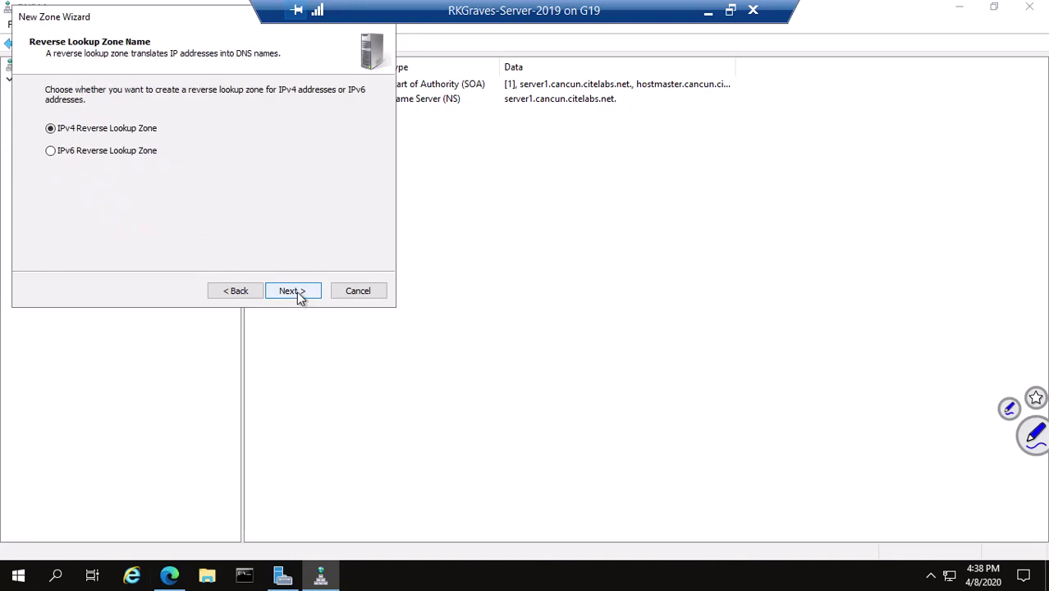
{"action": "left_click", "coordinate": [52, 151]}
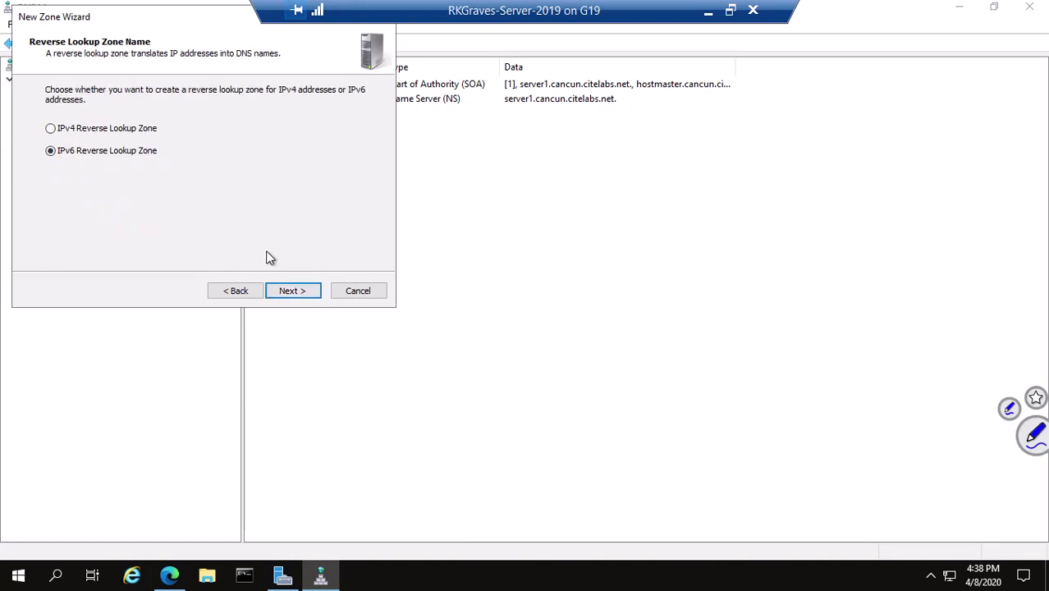
{"action": "left_click", "coordinate": [296, 290]}
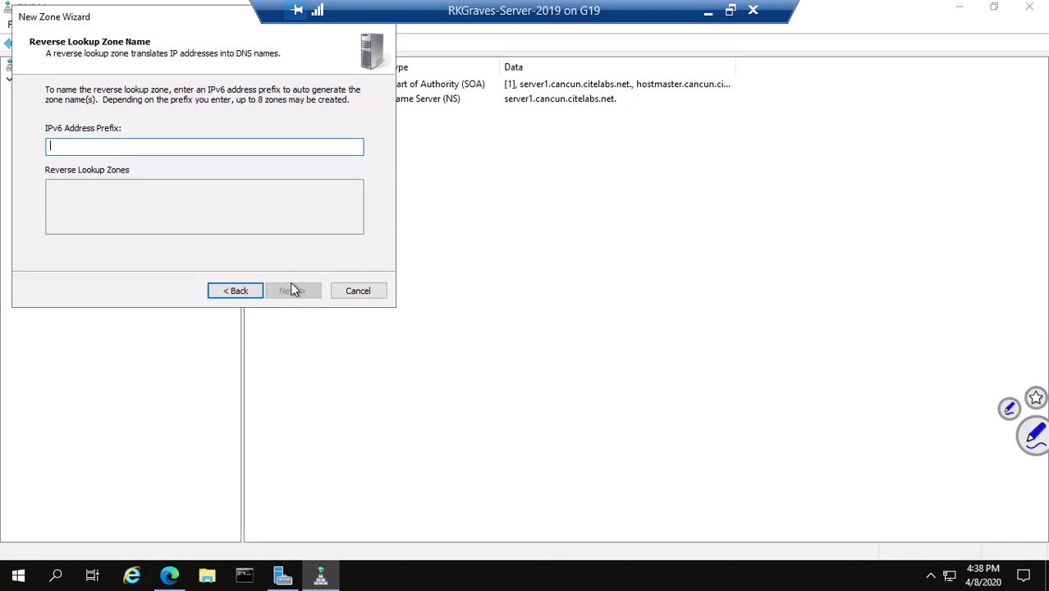
Step: Set the IPv6 address prefix to 2620:2d:a000:ffa0::/64, and draw and clear an ink arrow from the prefix to the generated zone
{"action": "type", "text": "2620:2d:a000:ffa0::/"}
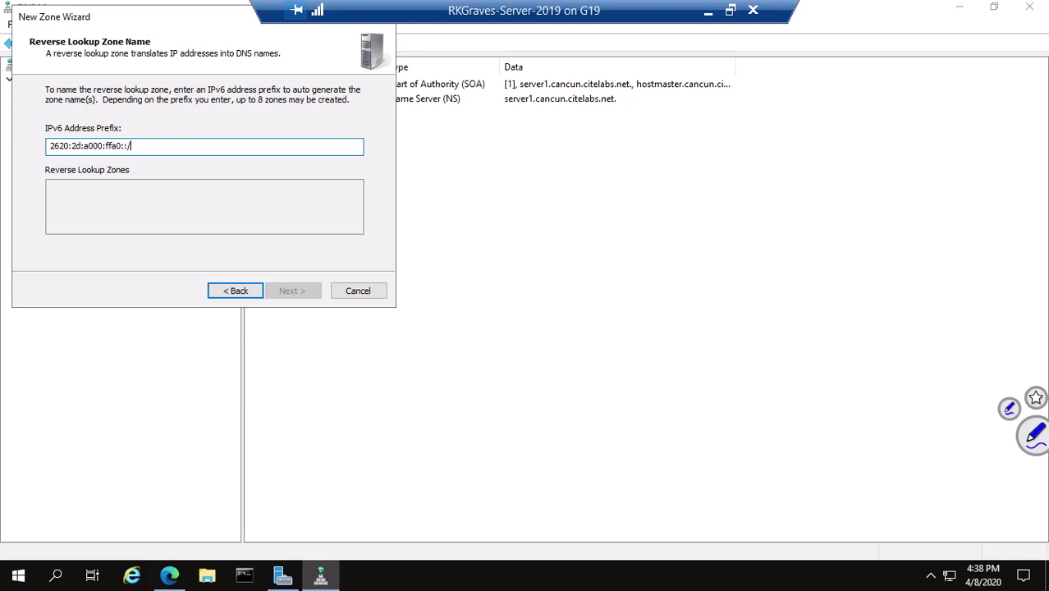
{"action": "type", "text": "64"}
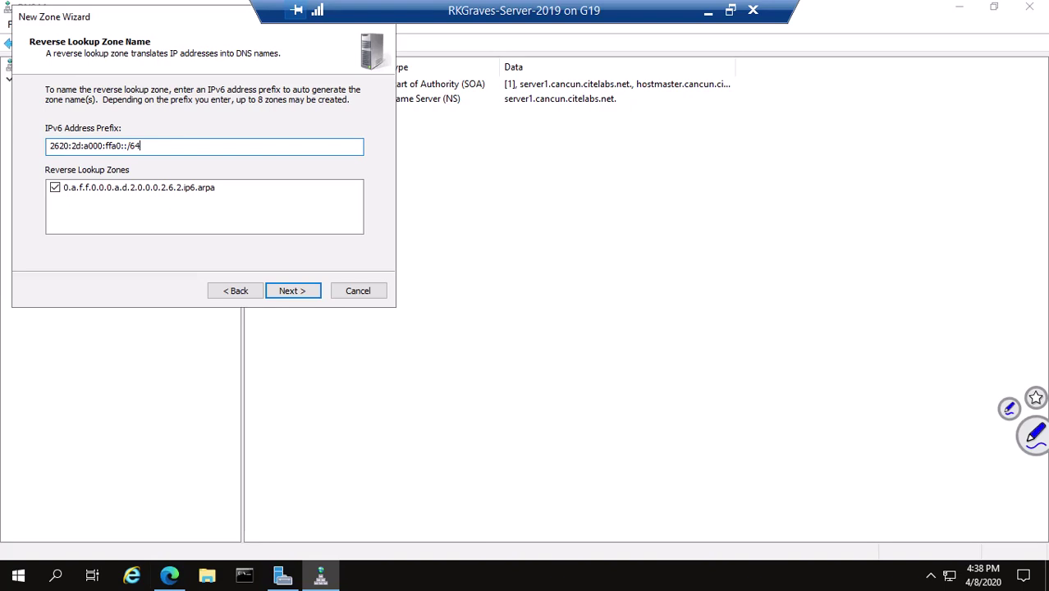
{"action": "mouse_move", "coordinate": [168, 148]}
{"action": "left_mouse_down"}
{"action": "mouse_move", "coordinate": [194, 157]}
{"action": "mouse_move", "coordinate": [190, 176]}
{"action": "left_mouse_up"}
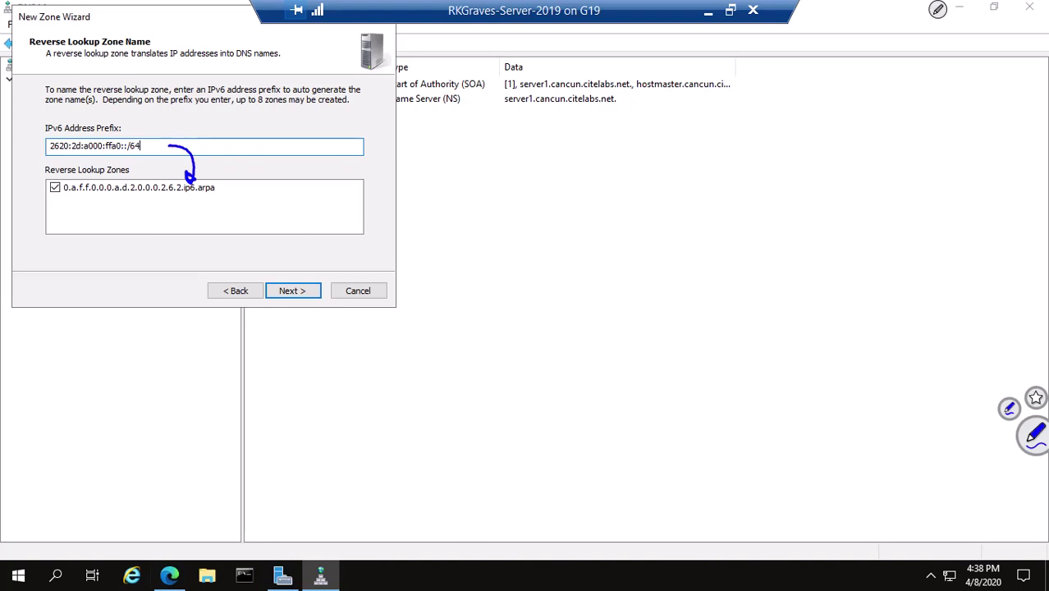
{"action": "left_click", "coordinate": [937, 10]}
{"action": "left_click", "coordinate": [877, 38]}
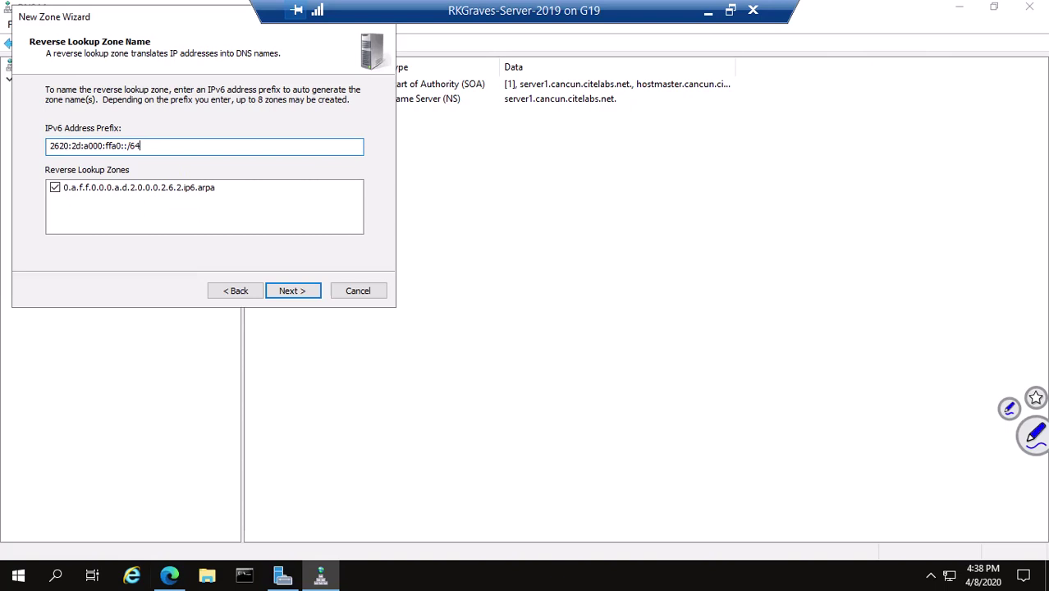
{"action": "left_click", "coordinate": [832, 444]}
{"action": "left_click_drag", "start_coordinate": [572, 412], "coordinate": [564, 418]}
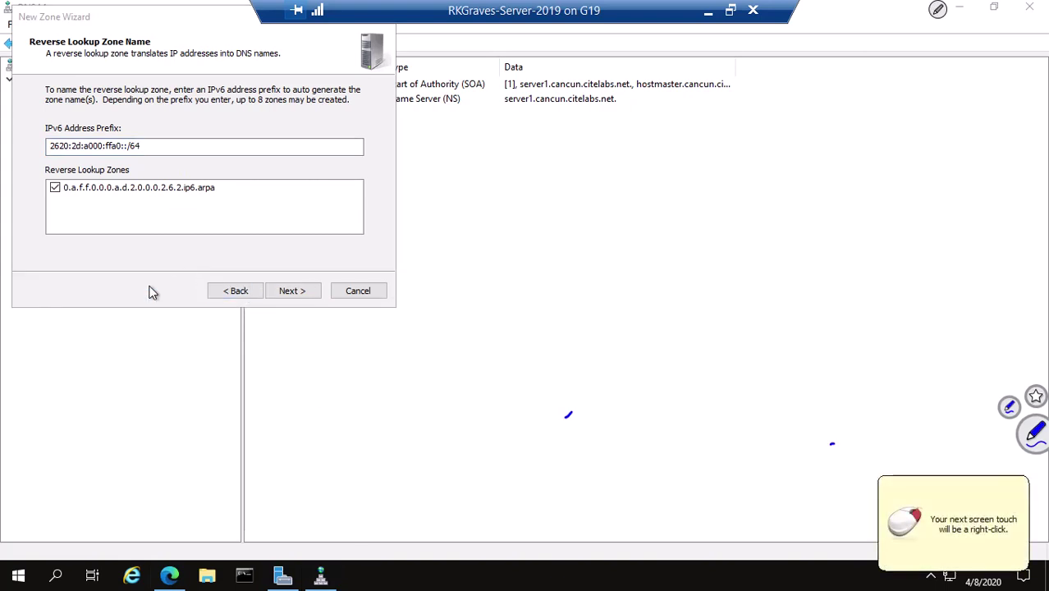
Step: Name the new zone file CdANet-Cancun-IPv6 and create the IPv6 reverse zone with dynamic updates not allowed
{"action": "left_click", "coordinate": [293, 292]}
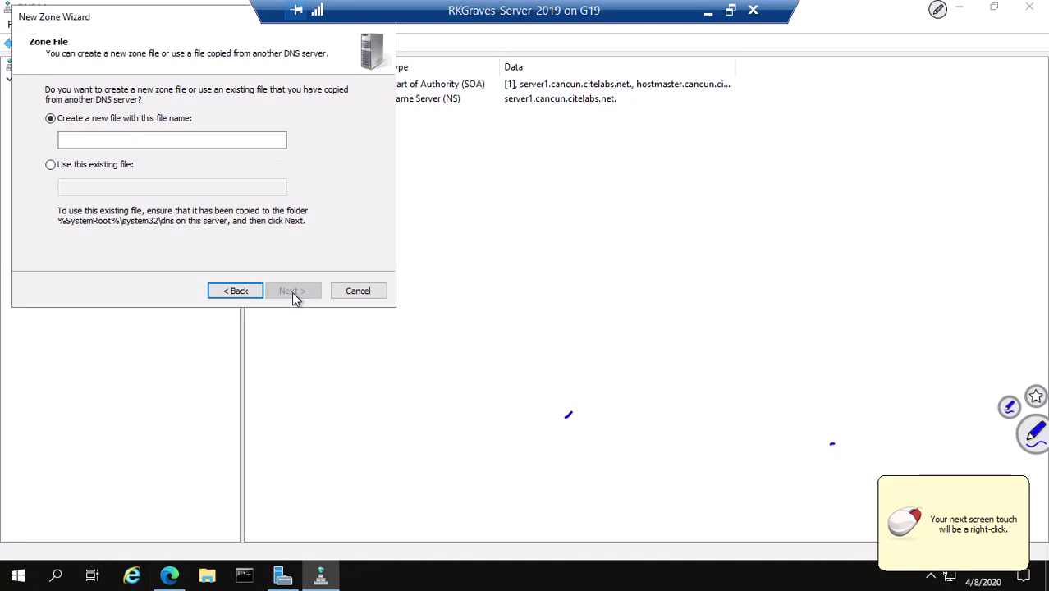
{"action": "left_click", "coordinate": [136, 138]}
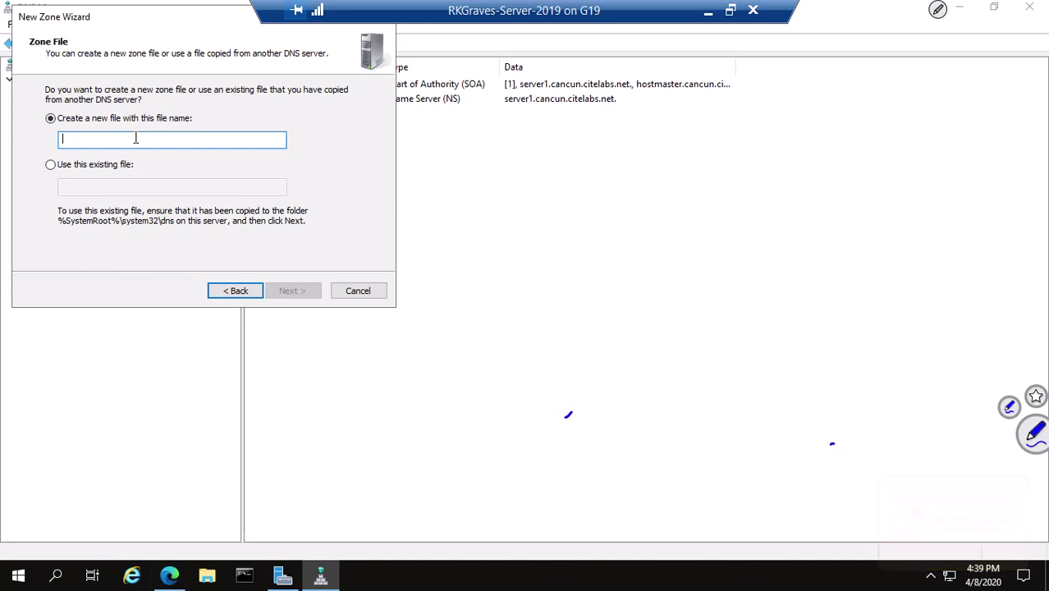
{"action": "type", "text": "Cd"}
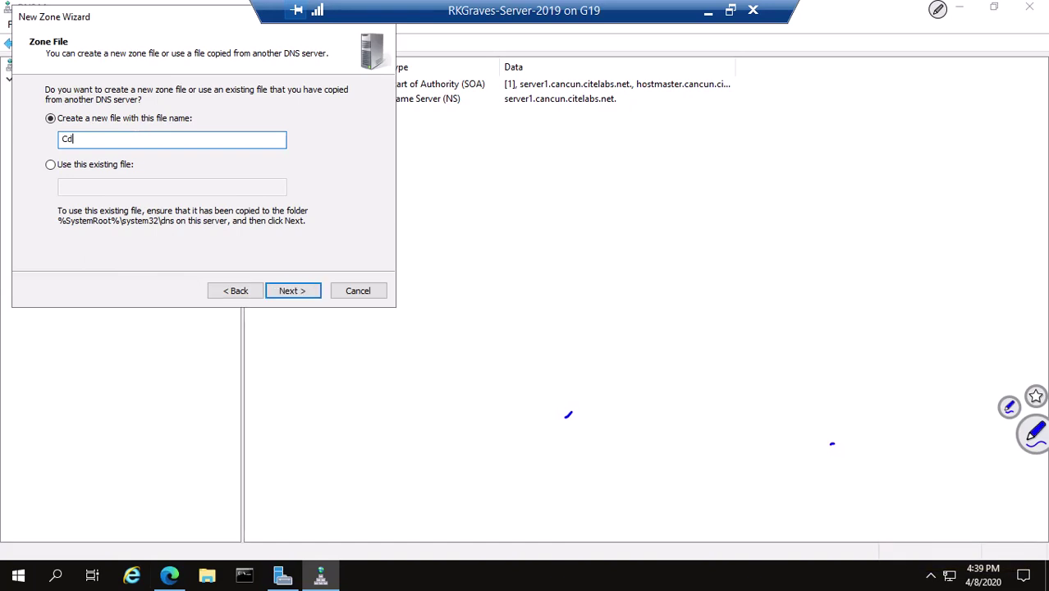
{"action": "type", "text": "ANet-Cancun-IPv6"}
{"action": "left_click", "coordinate": [289, 294]}
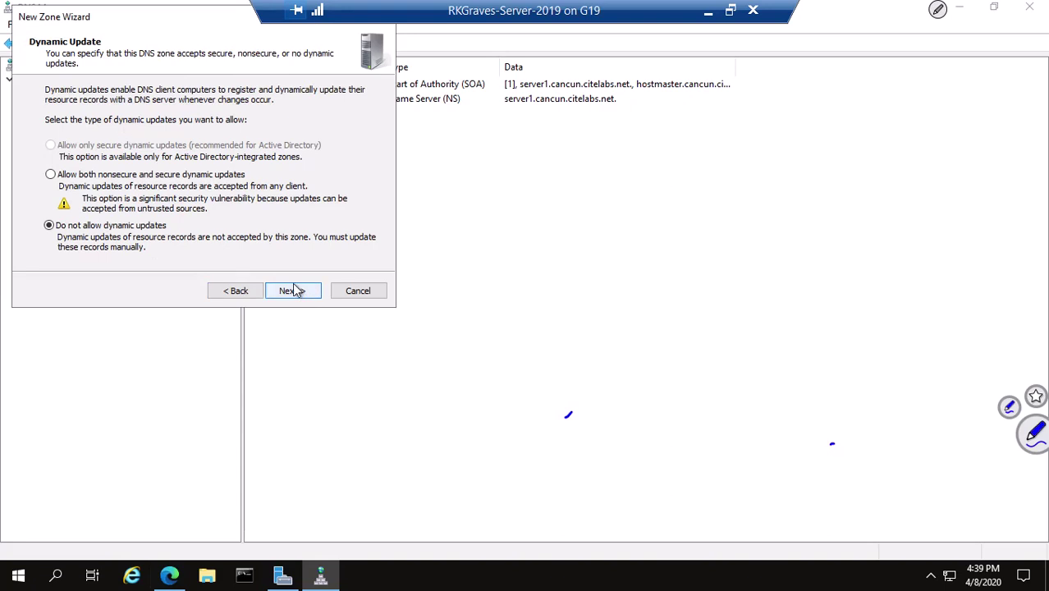
{"action": "left_click", "coordinate": [289, 294]}
{"action": "left_click", "coordinate": [291, 295]}
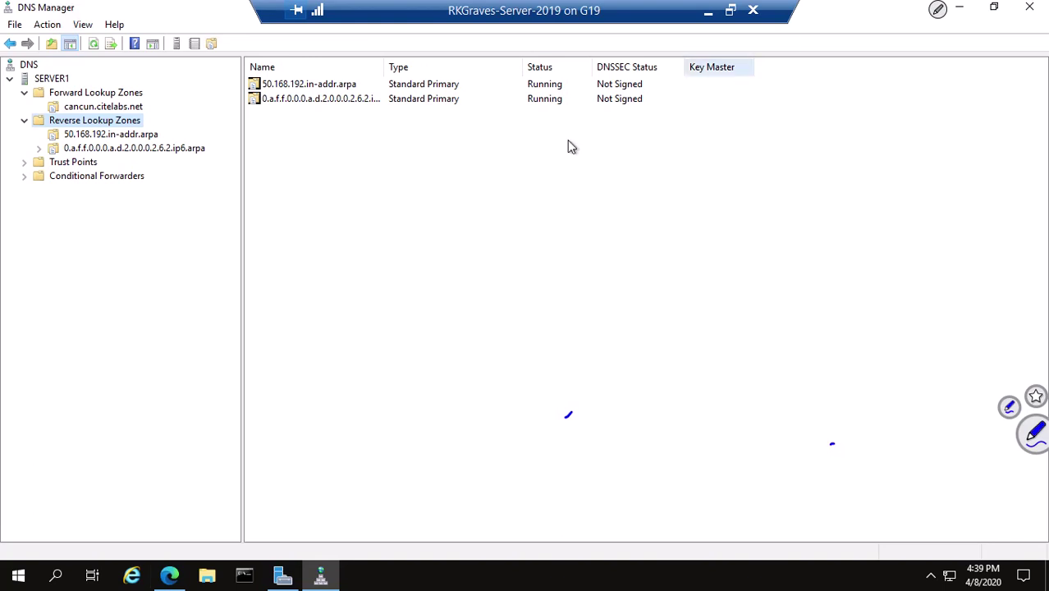
Step: Minimize DNS Manager to Server Manager, pin DNS to the taskbar, and bring DNS Manager back
{"action": "left_click", "coordinate": [958, 8]}
{"action": "left_click", "coordinate": [936, 40]}
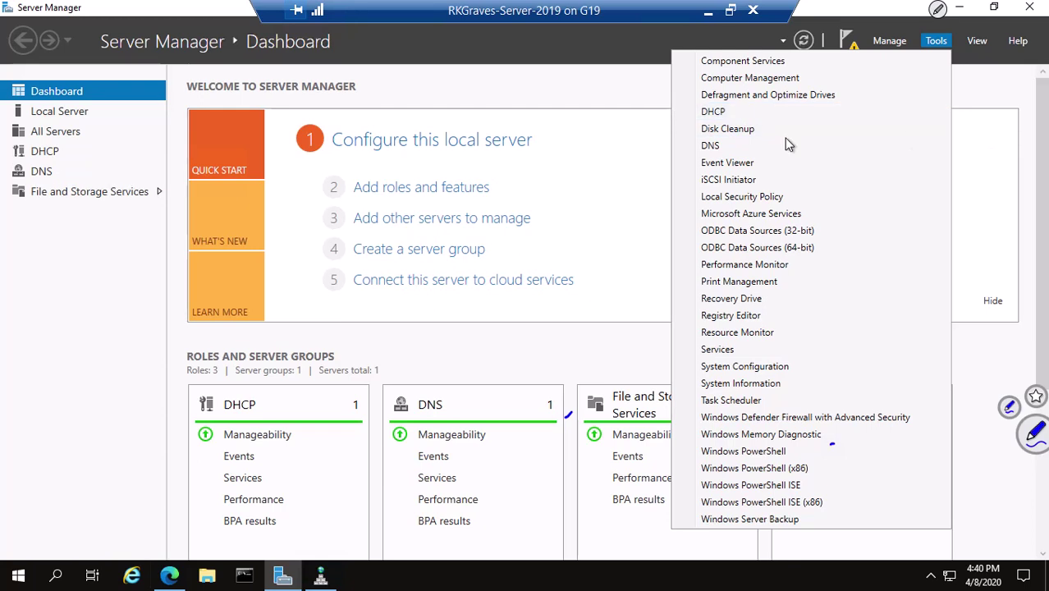
{"action": "right_click", "coordinate": [323, 578]}
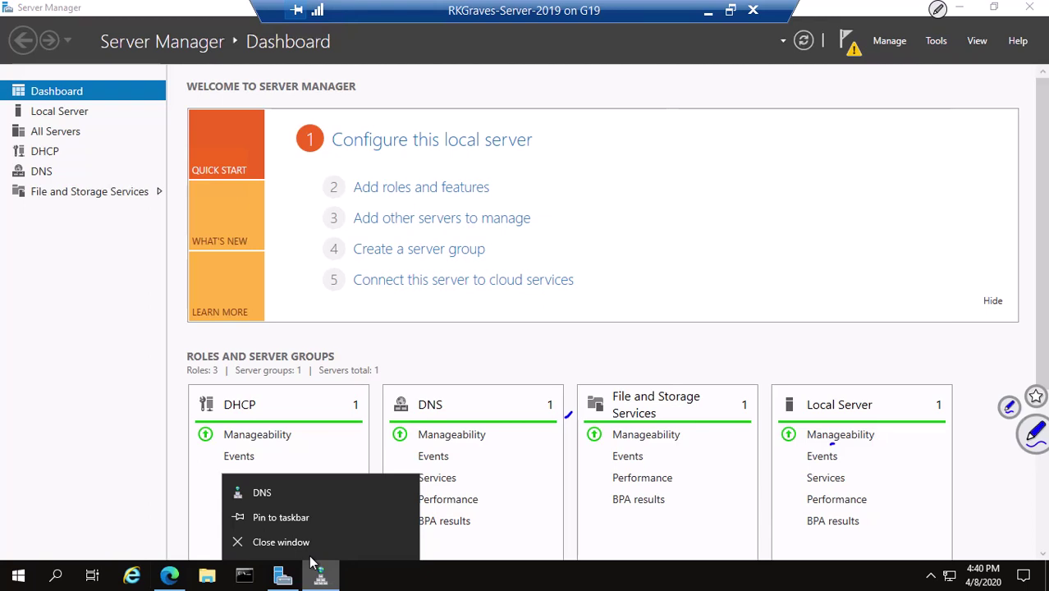
{"action": "left_click", "coordinate": [295, 518]}
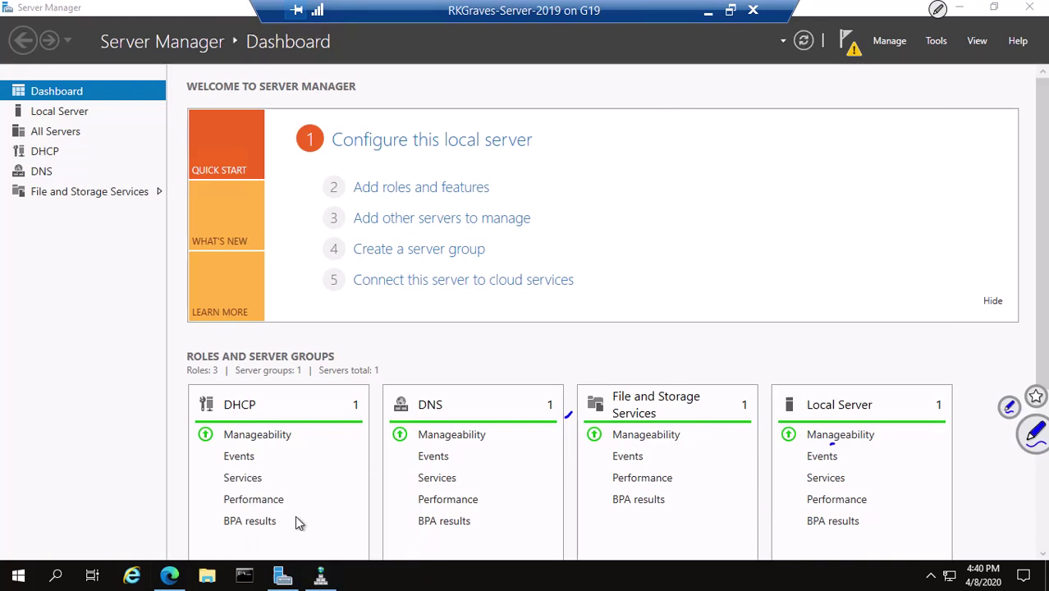
{"action": "left_click", "coordinate": [320, 579]}
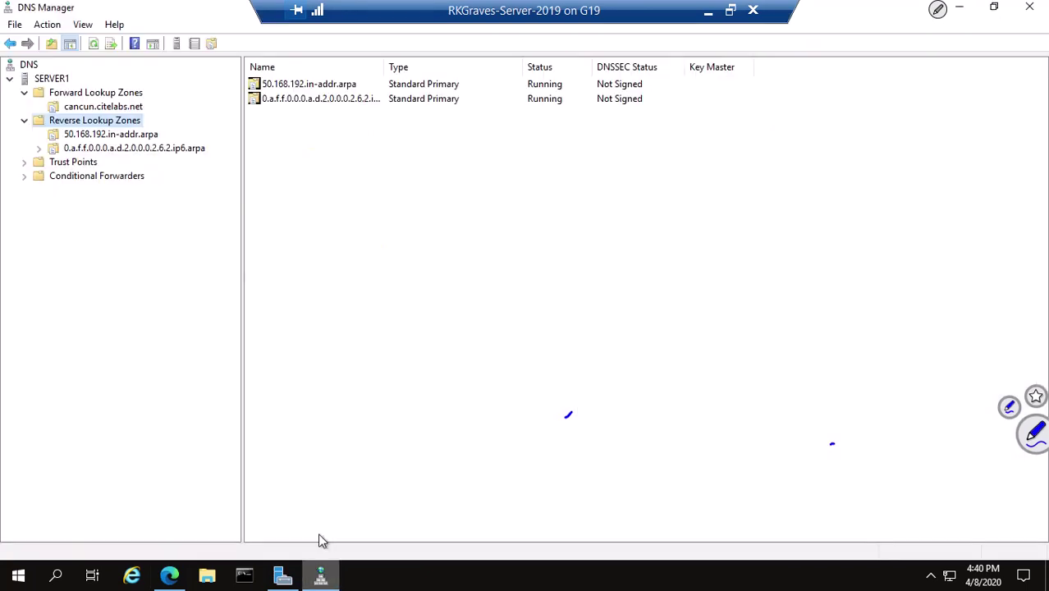
Step: Compare the records in the cancun.citelabs.net forward zone with those in the IPv4 and IPv6 reverse zones
{"action": "left_click", "coordinate": [79, 107]}
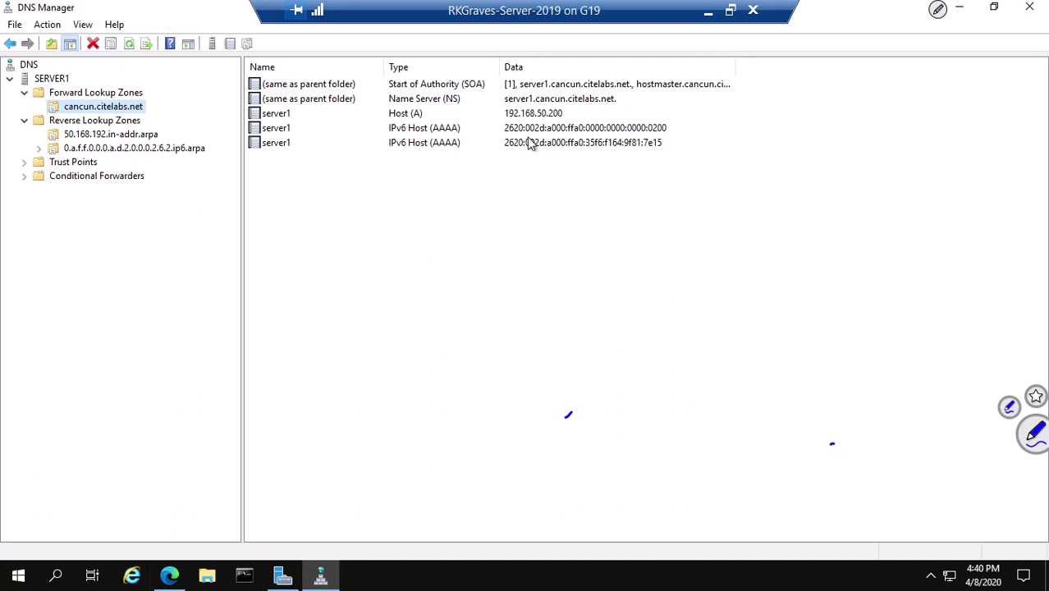
{"action": "left_click", "coordinate": [105, 135]}
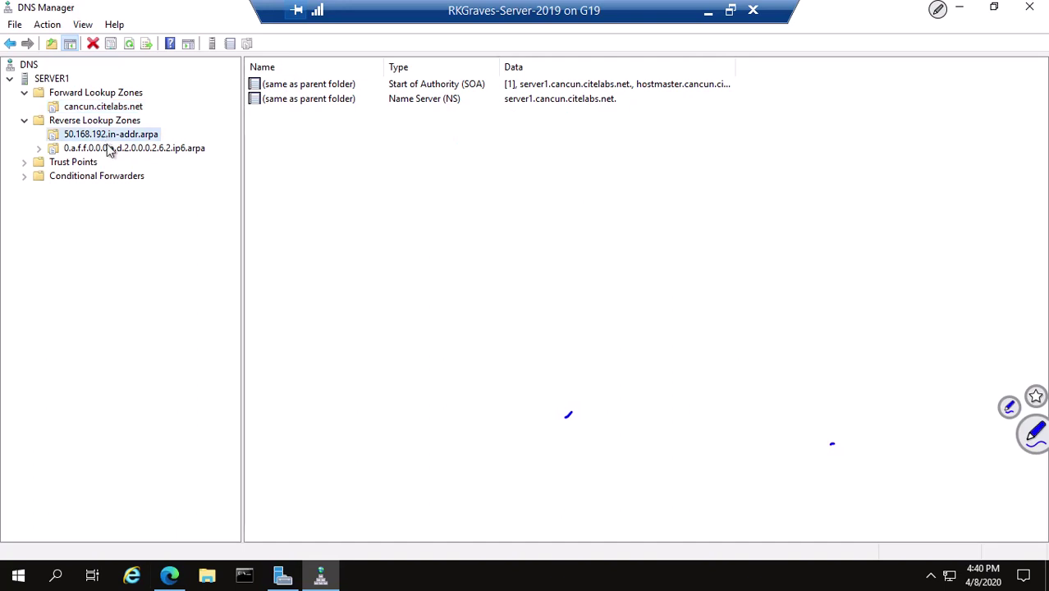
{"action": "left_click", "coordinate": [110, 149]}
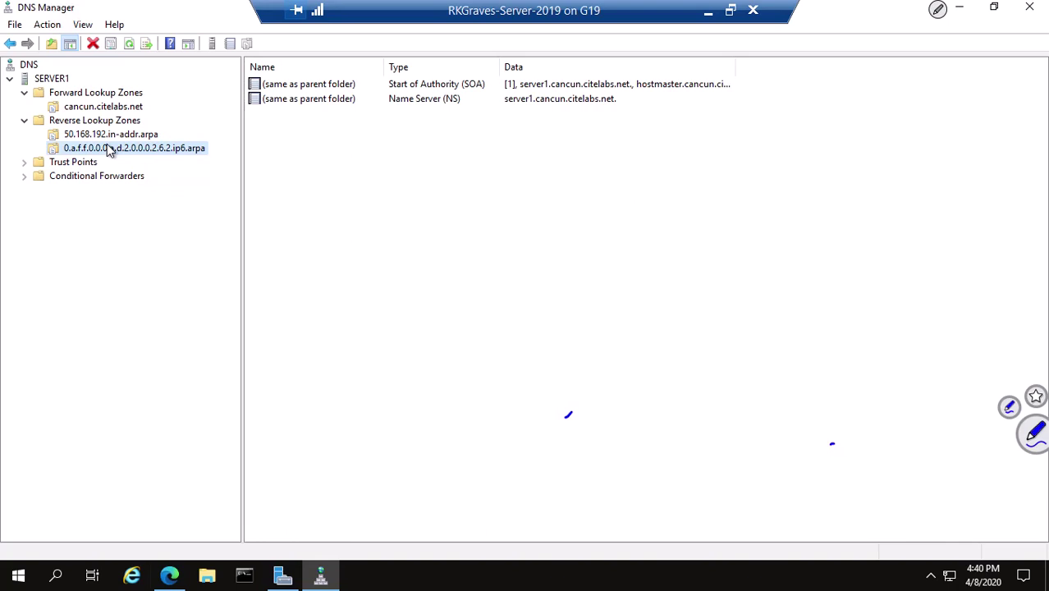